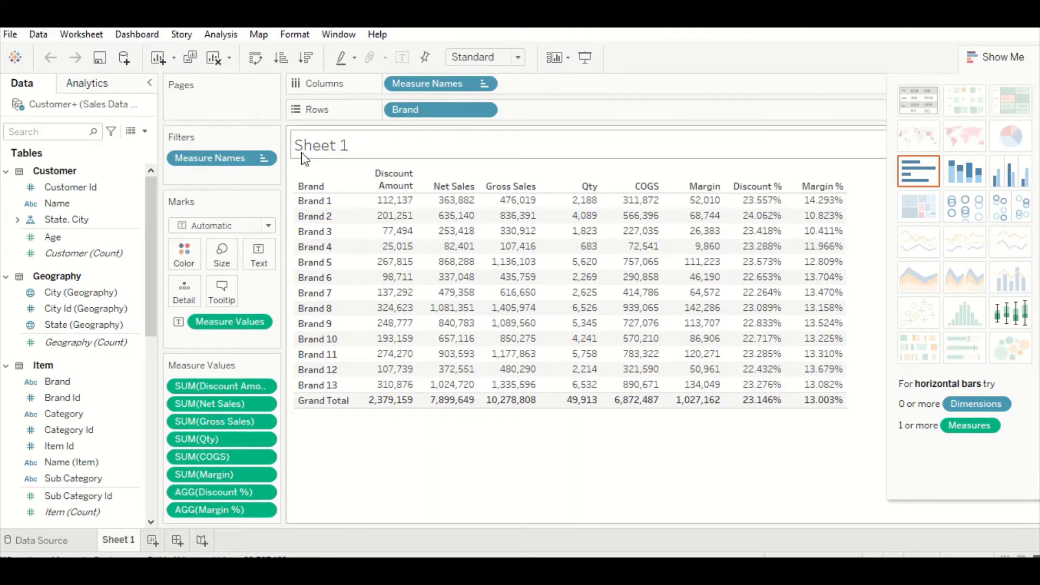
Create a new worksheet and list the Brand field as rows in it.
click(153, 540)
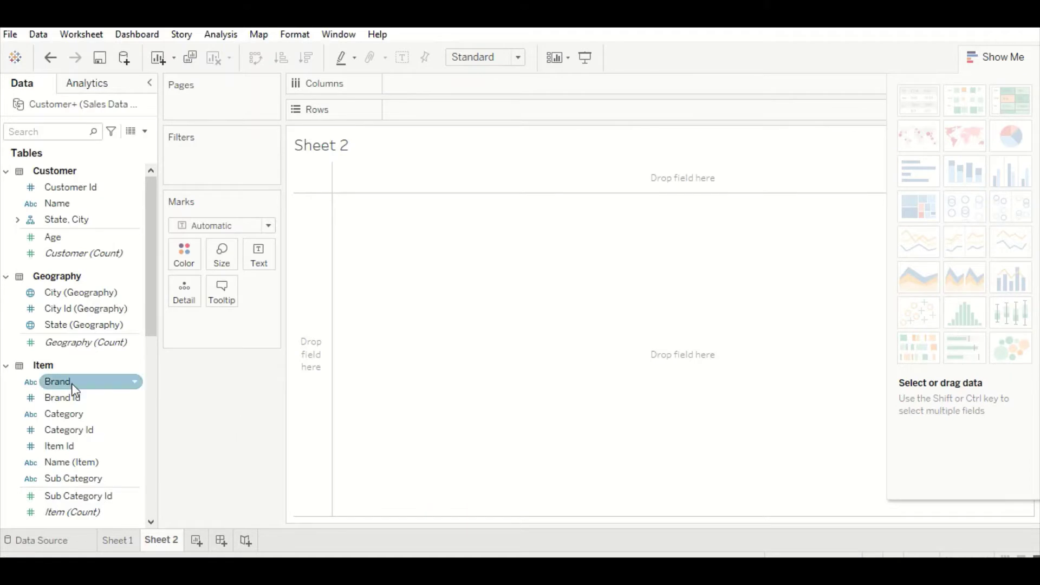
drag(71, 382, 376, 220)
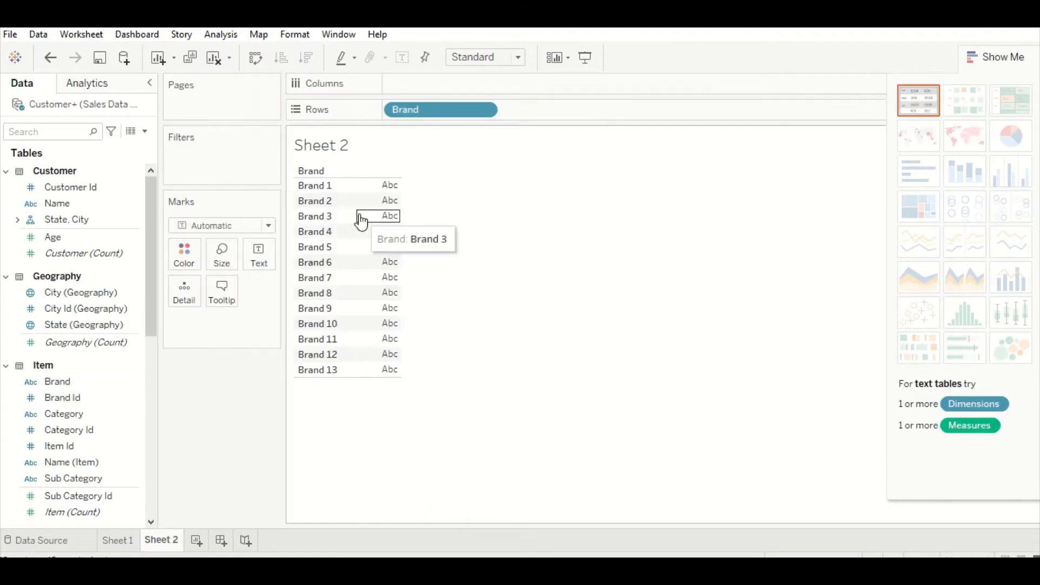
Try placing Gross Sales on Columns as horizontal bars per brand, and undo the placement.
scroll(81, 379, down, 6)
drag(70, 406, 392, 177)
mouse_move(392, 198)
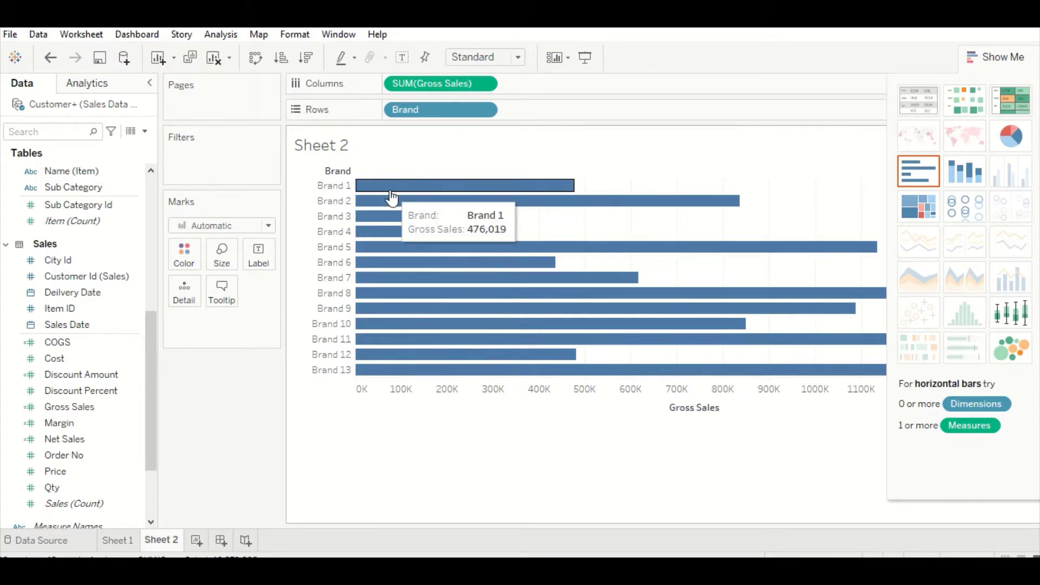
key(ctrl+z)
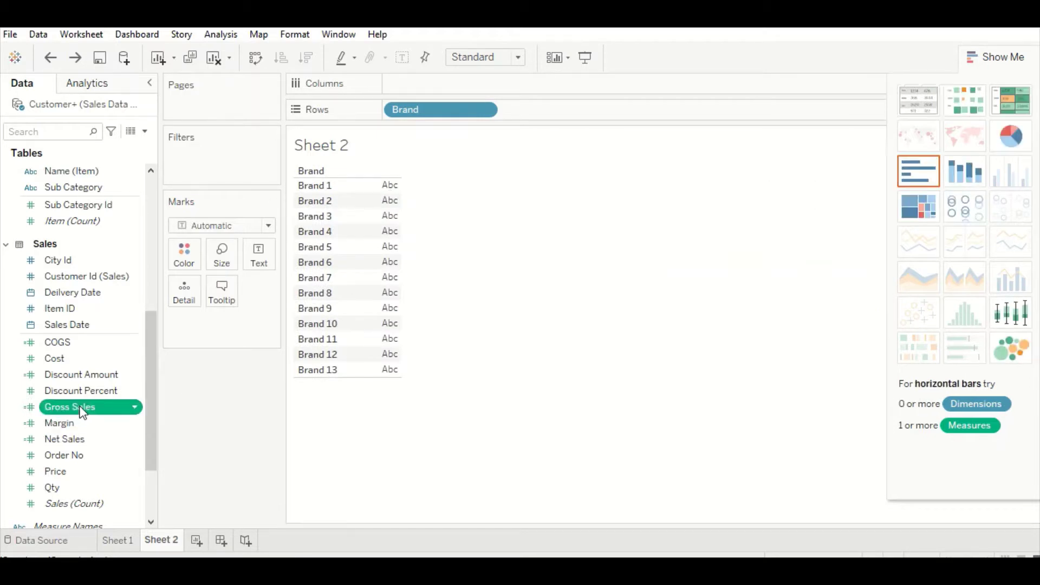
Try placing Gross Sales on Rows after Brand, look through the resulting bars, and undo the placement.
drag(83, 413, 348, 244)
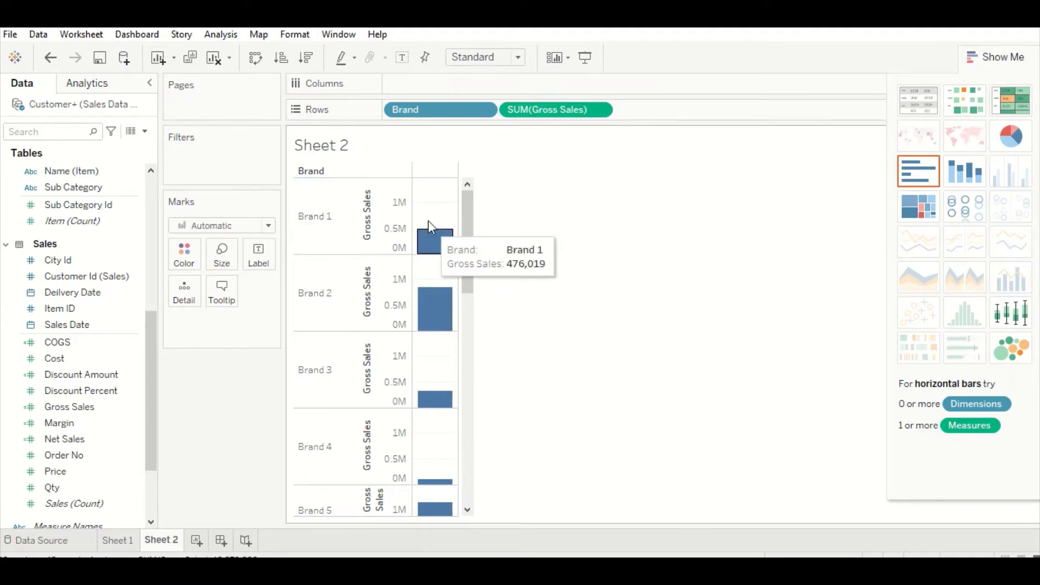
scroll(422, 305, down, 1)
scroll(422, 305, up, 1)
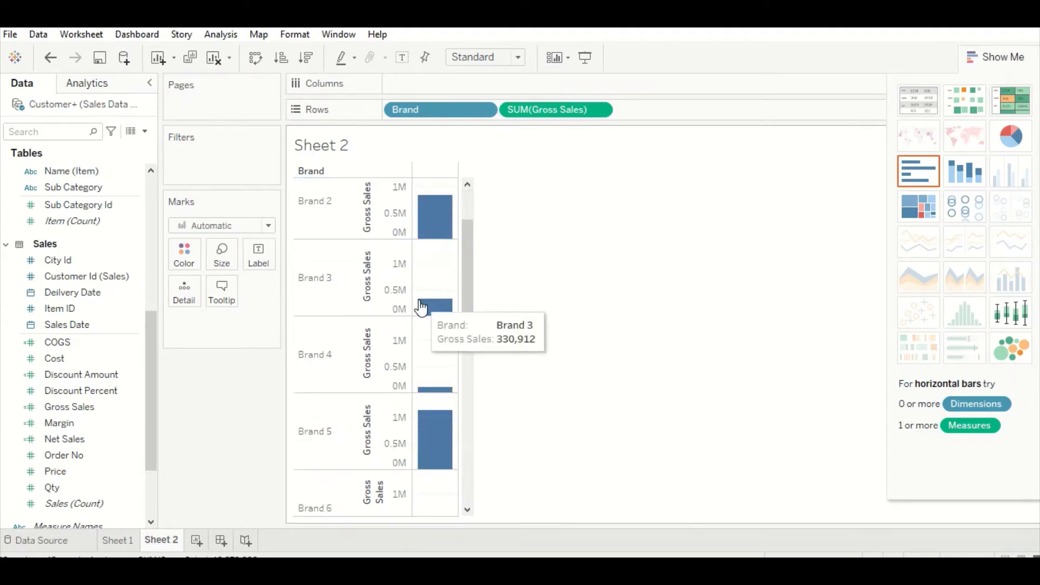
scroll(421, 303, down, 4)
scroll(422, 303, up, 5)
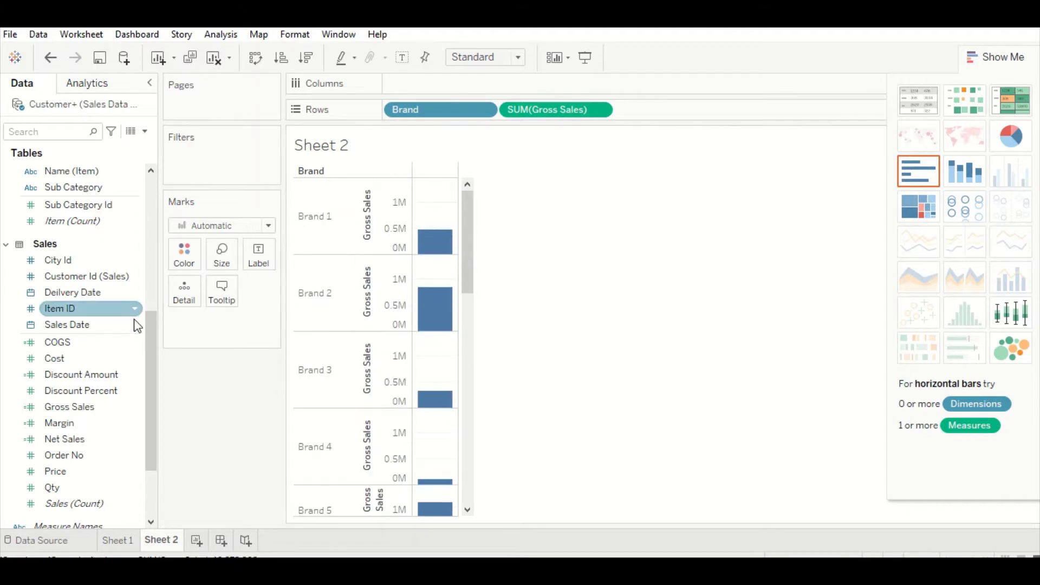
key(ctrl+z)
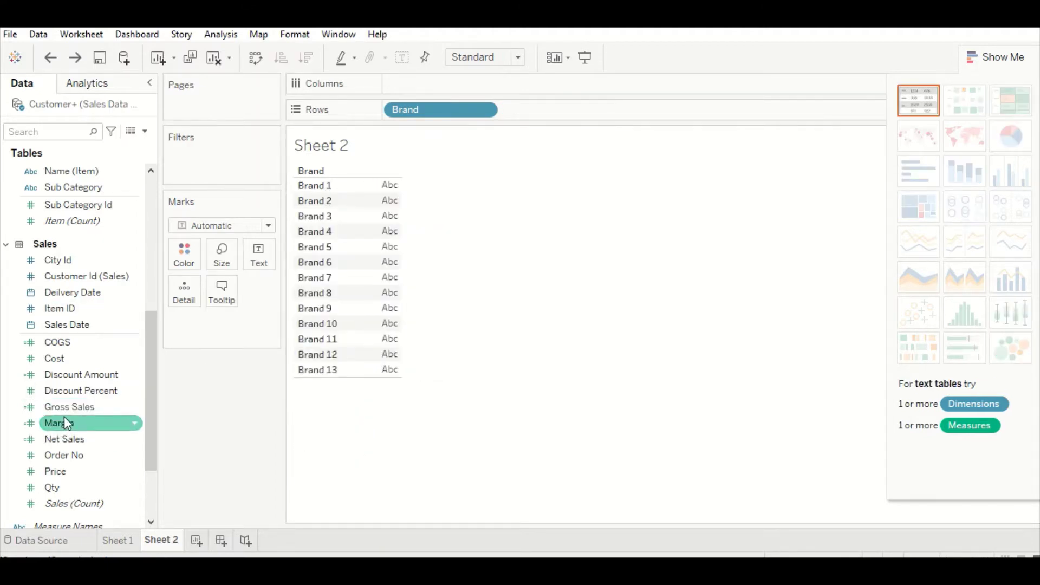
Show Gross Sales as text values beside each brand in the table body.
drag(64, 423, 378, 203)
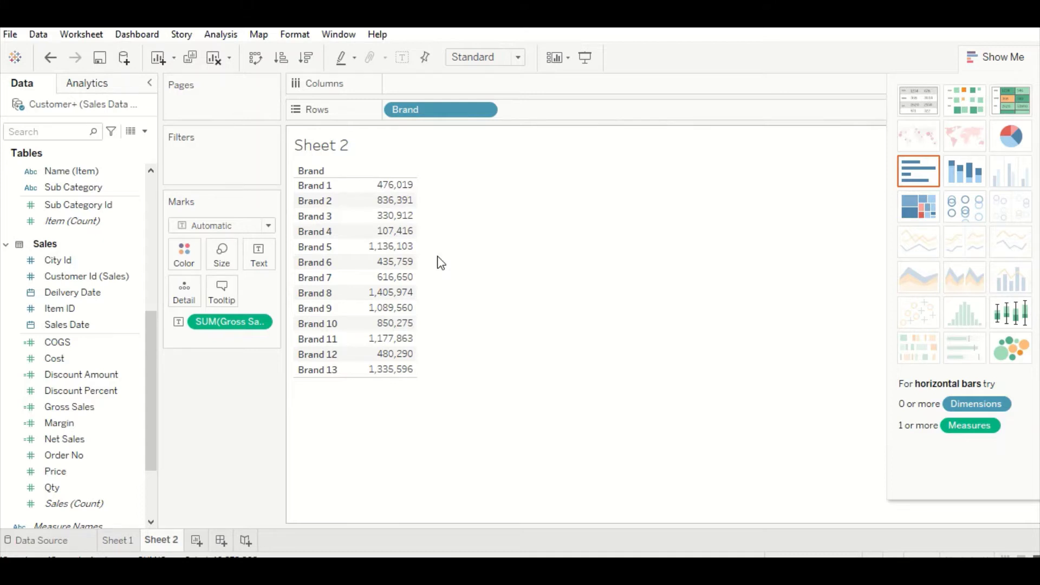
mouse_move(418, 110)
mouse_down()
mouse_move(420, 85)
mouse_move(417, 109)
mouse_up()
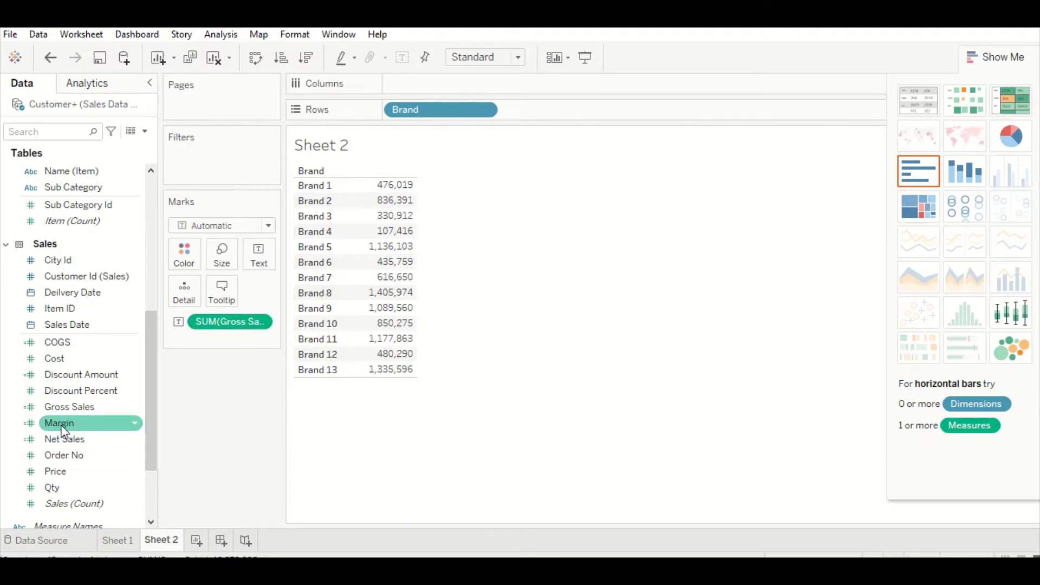
Try adding Net Sales as a second text value on the marks, and remove it again.
drag(60, 441, 252, 257)
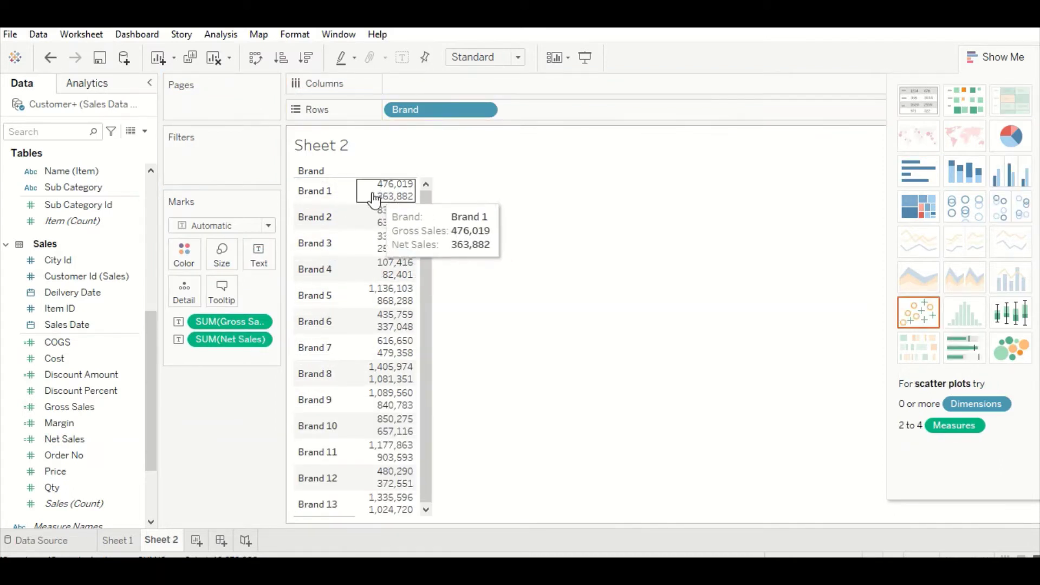
mouse_move(360, 191)
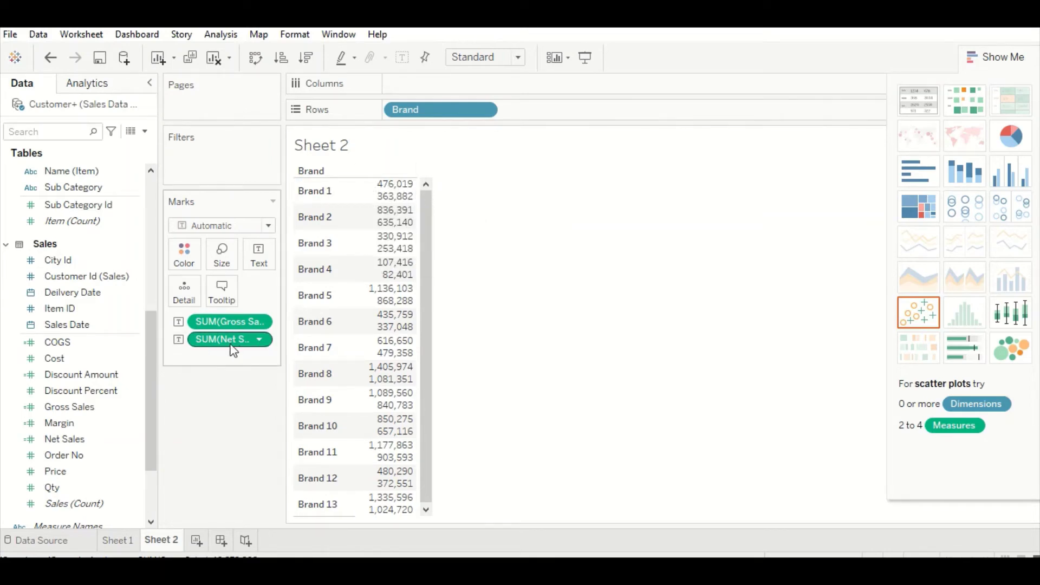
drag(219, 336, 84, 432)
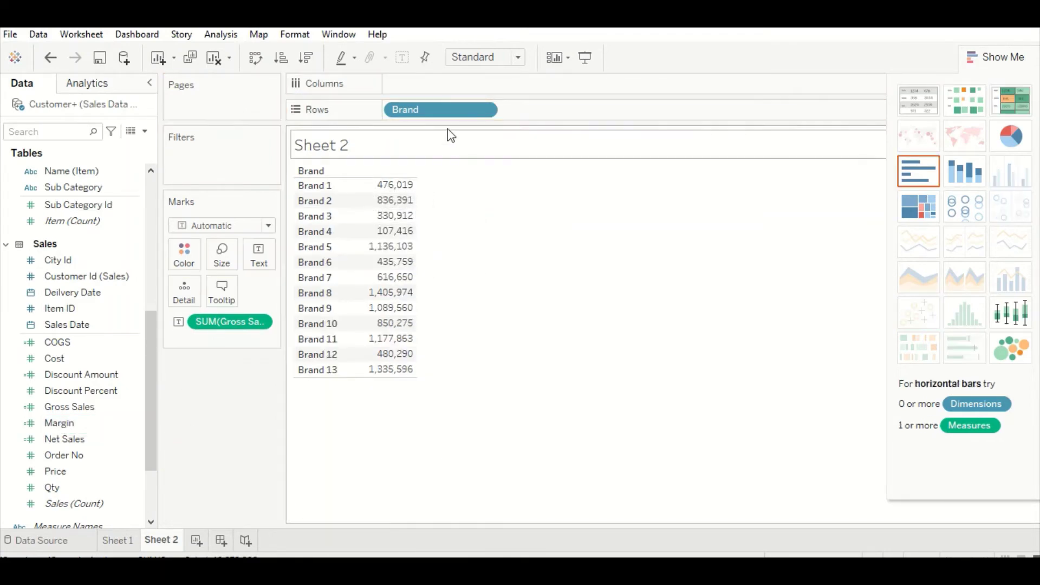
Move Brand from Rows to Columns so the Gross Sales values run horizontally across the brands.
drag(423, 110, 427, 86)
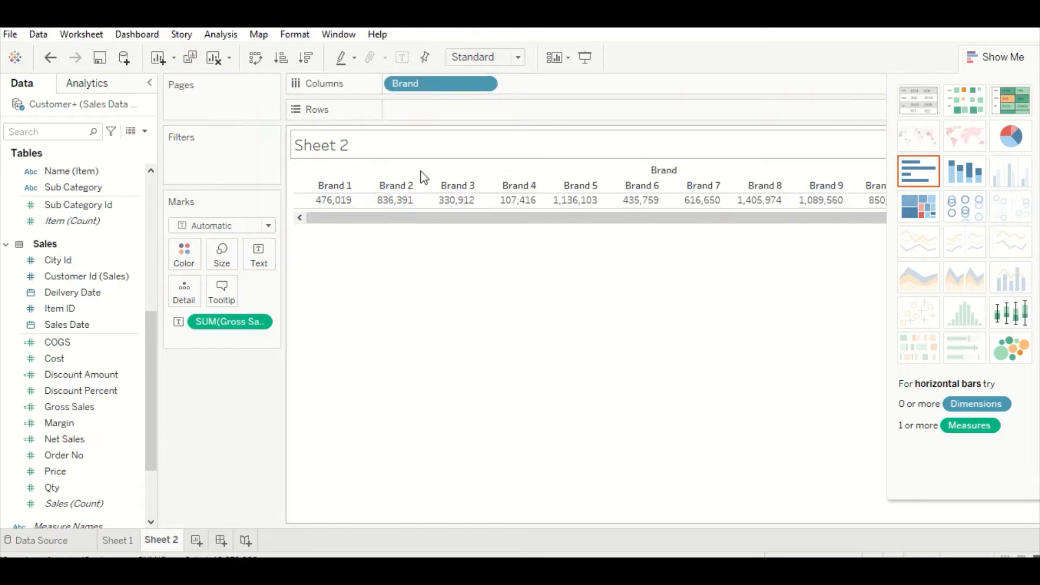
drag(428, 213, 406, 220)
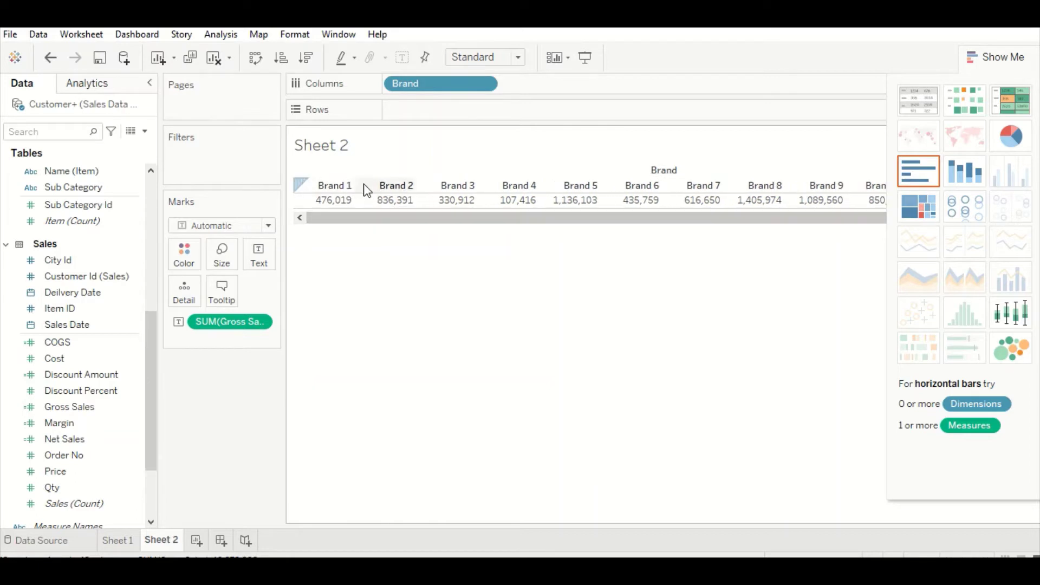
mouse_move(604, 205)
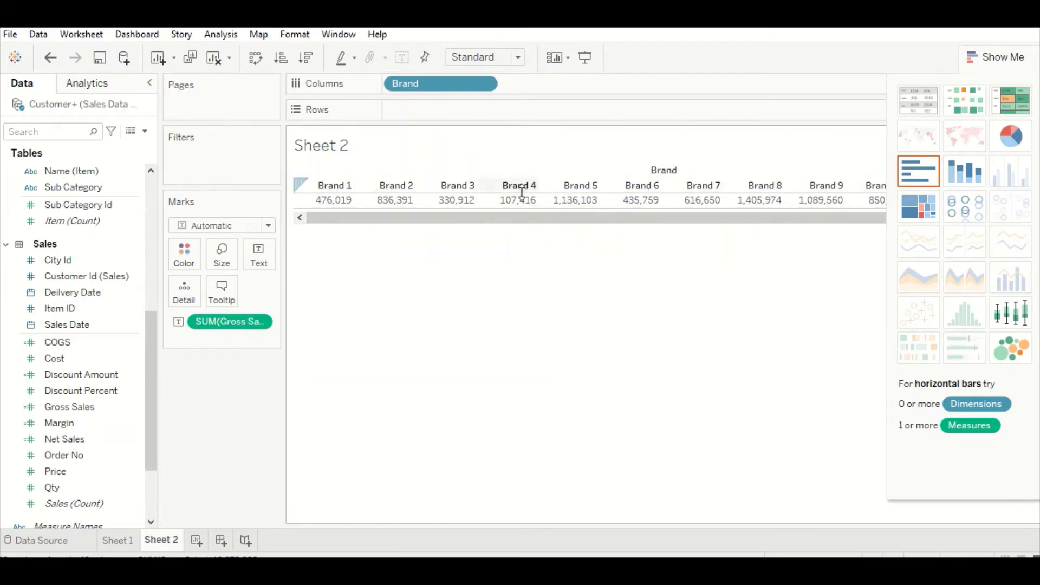
mouse_move(302, 202)
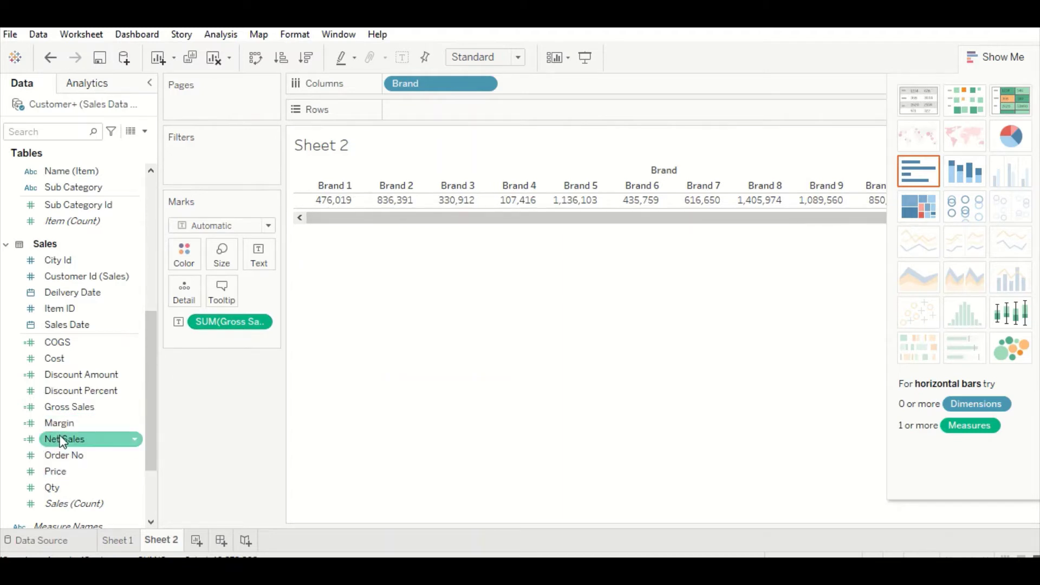
Add Net Sales to the marks as a second text value under Gross Sales, and check the values across the brands.
drag(63, 437, 261, 254)
scroll(371, 227, right, 2)
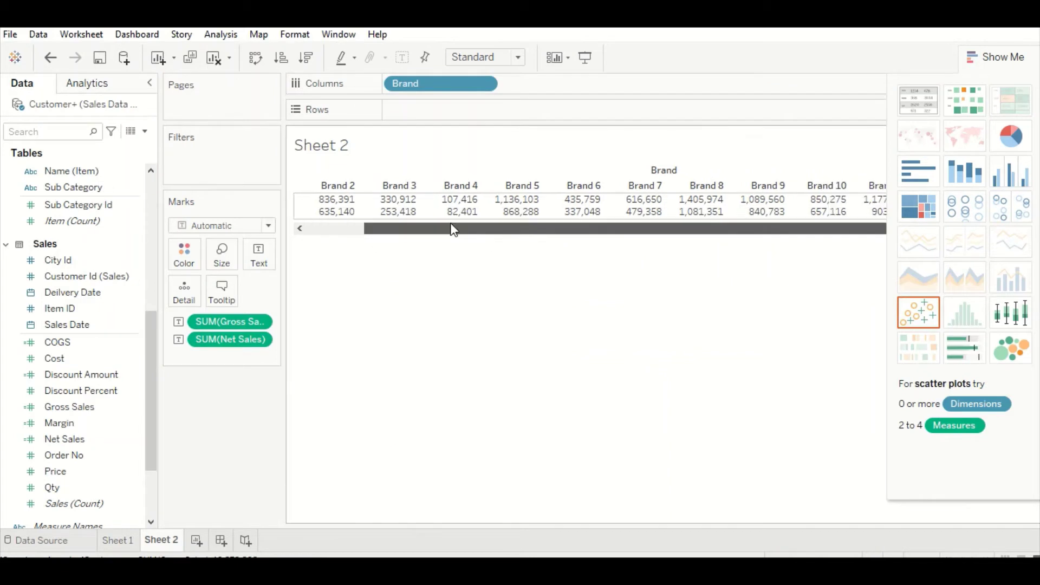
click(301, 228)
mouse_move(308, 206)
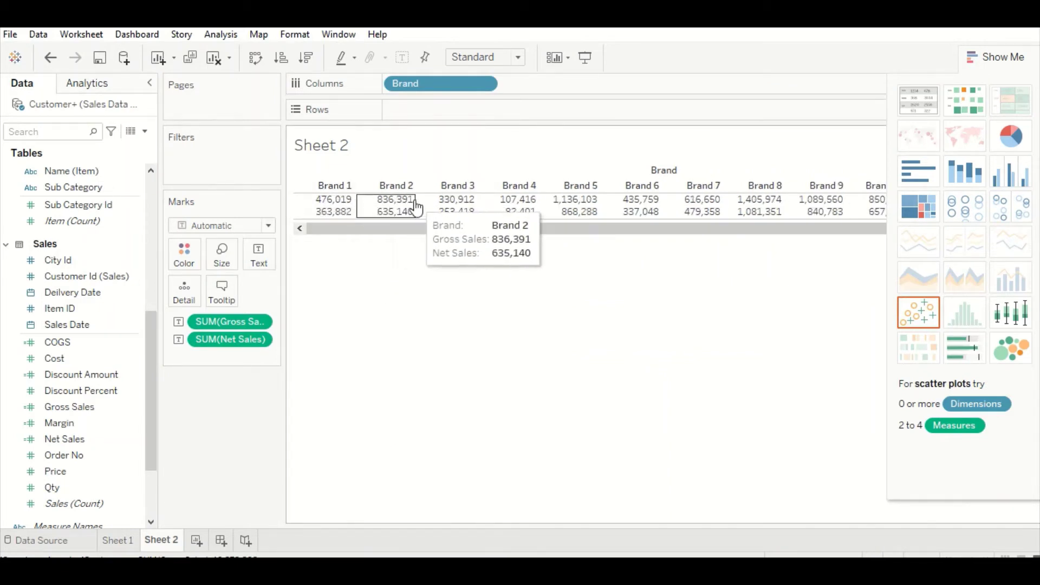
mouse_move(639, 211)
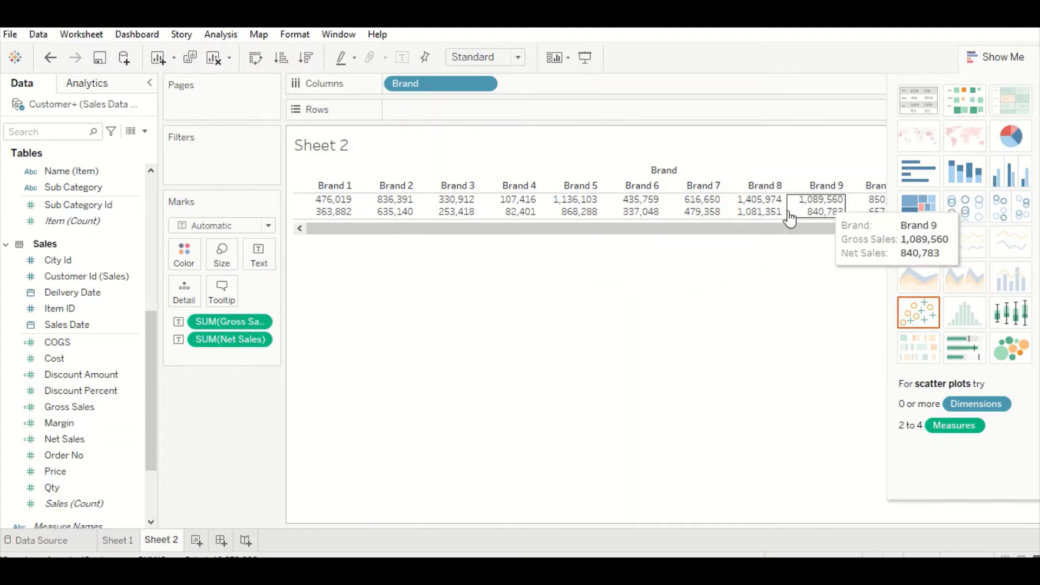
Examine the text label definition of the marks in the label editor, and close it without changes.
click(266, 263)
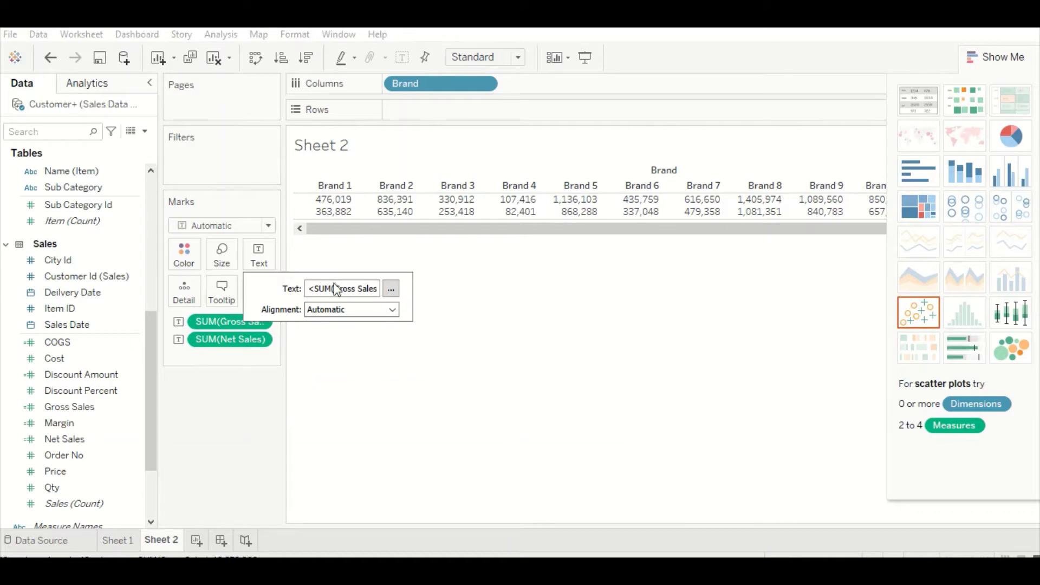
click(398, 292)
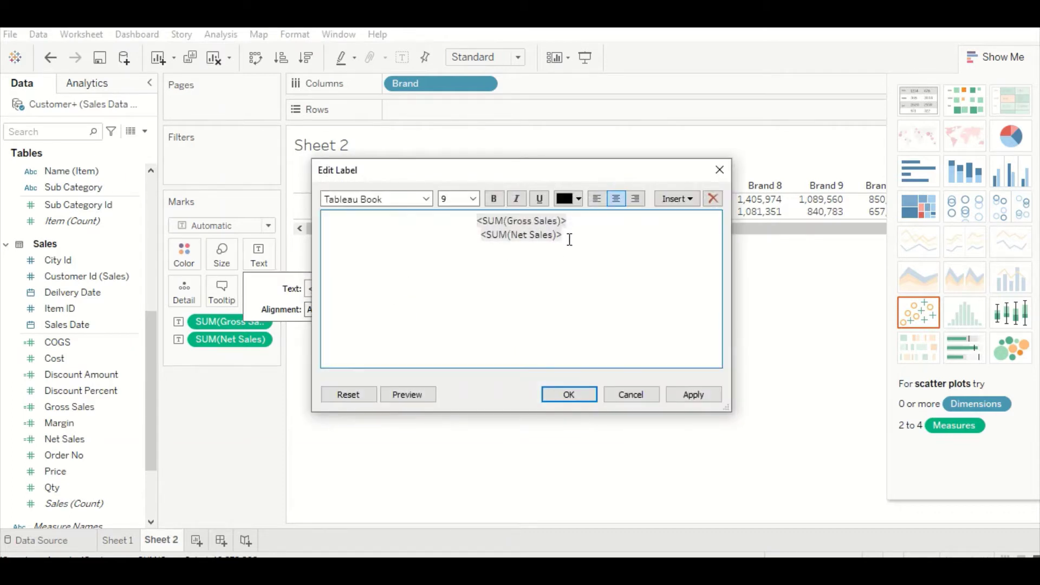
click(645, 398)
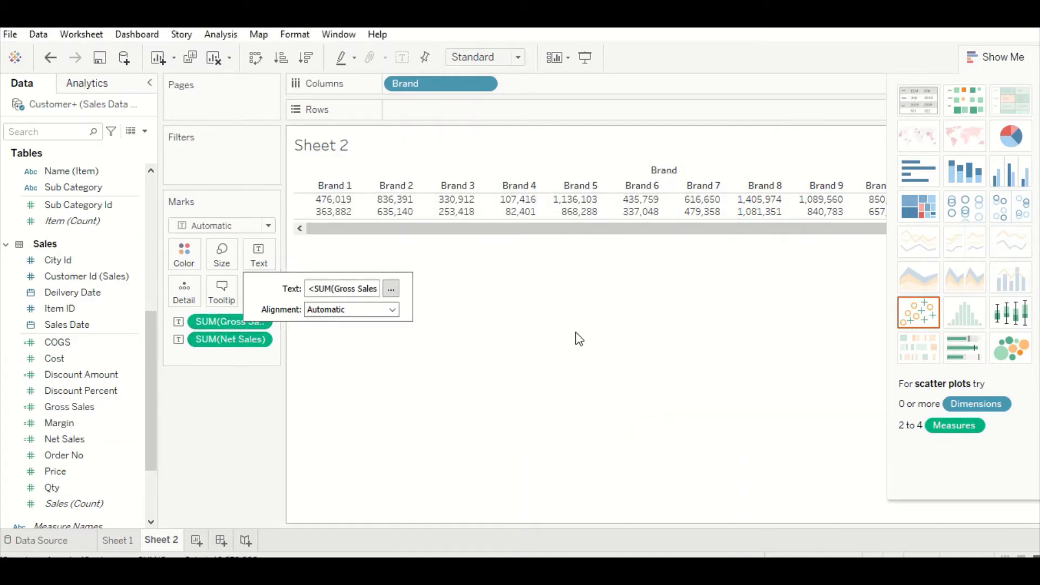
click(577, 335)
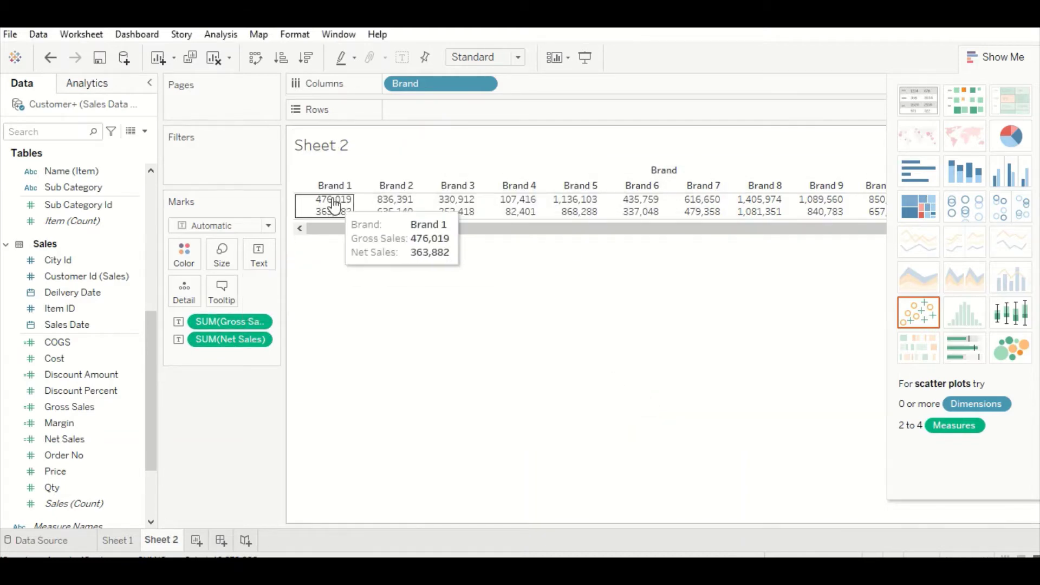
Rebuild the view as a text table with Brand on Rows and Gross Sales and Net Sales as separate columns.
drag(418, 85, 423, 106)
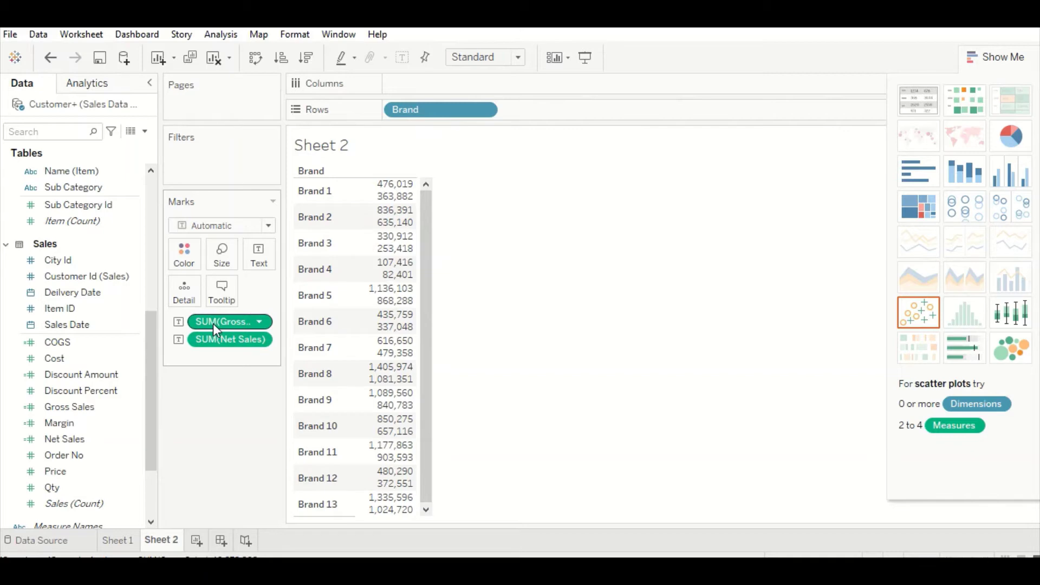
drag(214, 324, 421, 92)
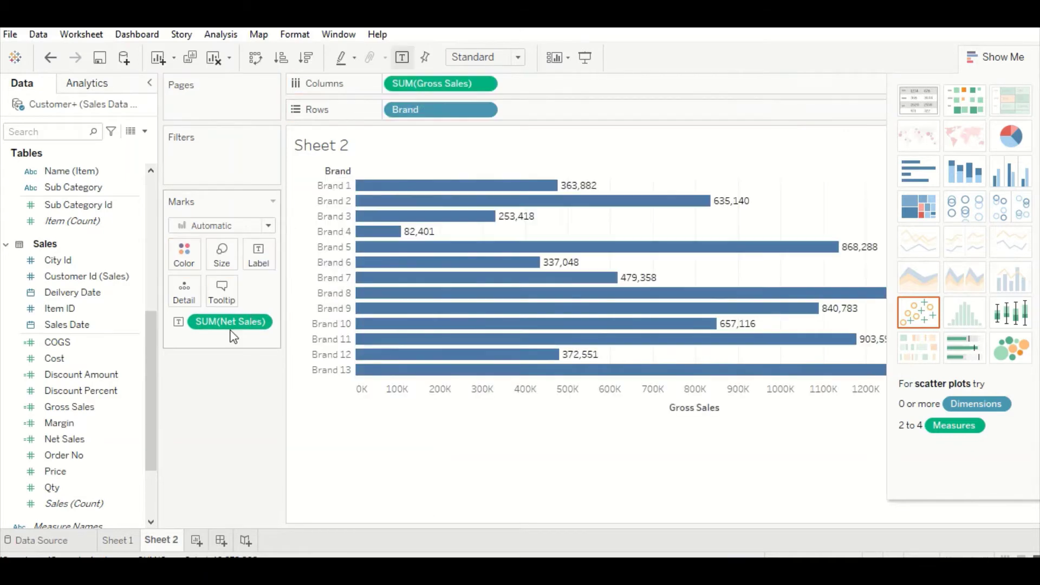
drag(231, 325, 595, 88)
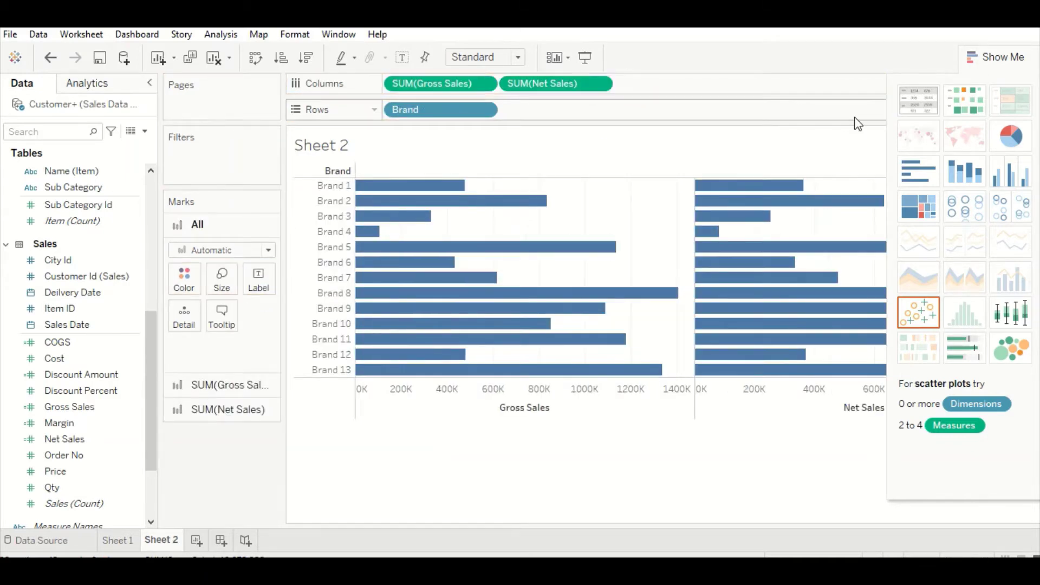
click(927, 100)
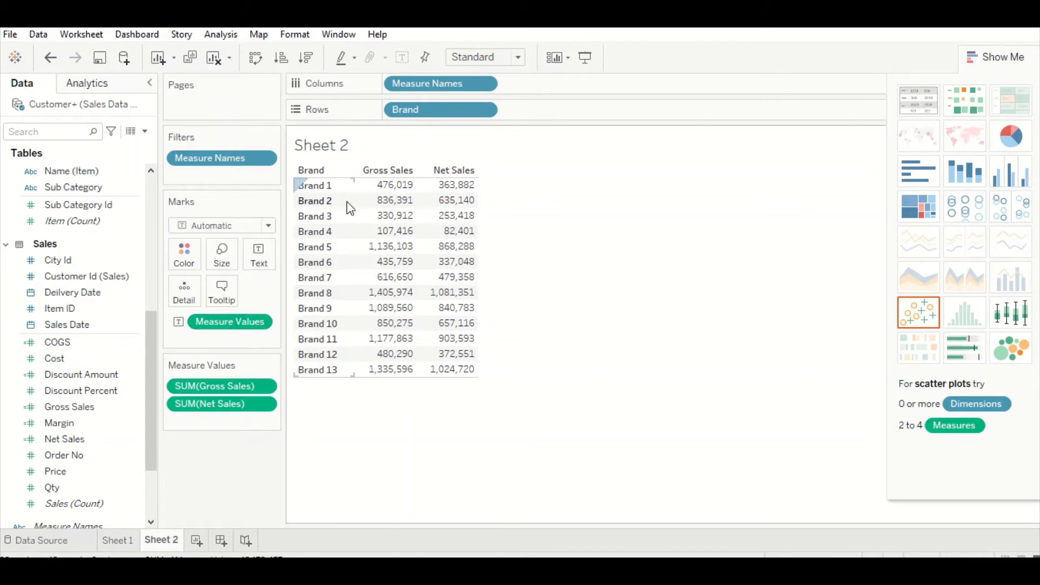
Move Measure Names to Rows and Brand to Columns so the measures are listed down the side of the table.
drag(423, 82, 568, 111)
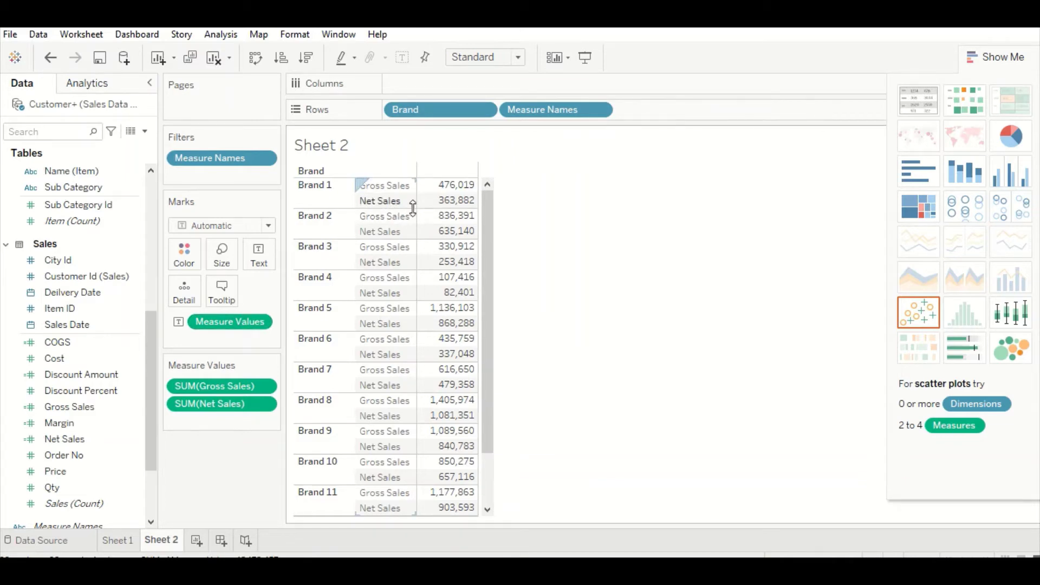
mouse_move(408, 106)
mouse_down()
mouse_move(411, 82)
mouse_move(527, 112)
mouse_move(407, 114)
mouse_up()
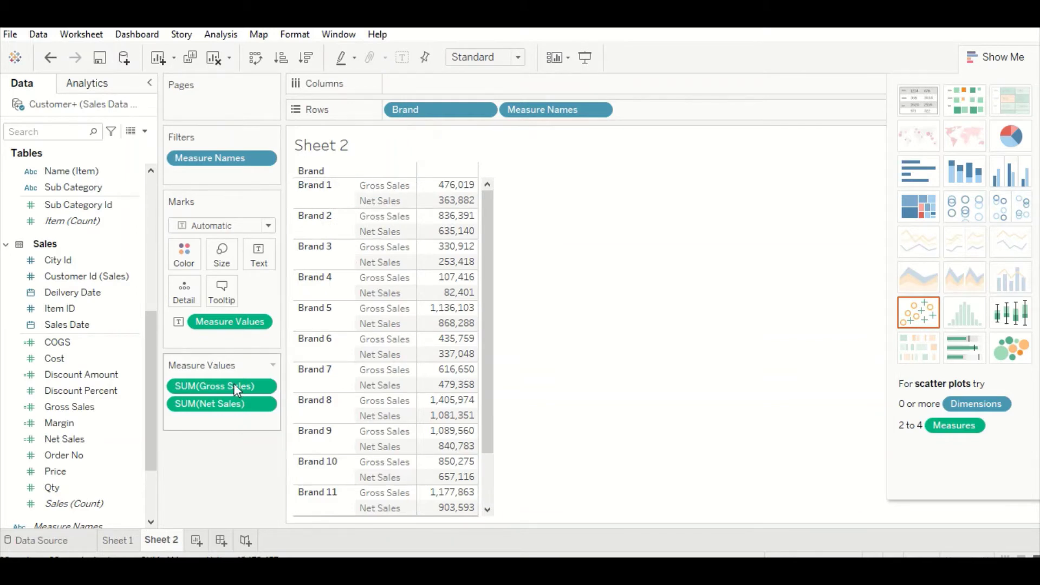
drag(420, 110, 422, 83)
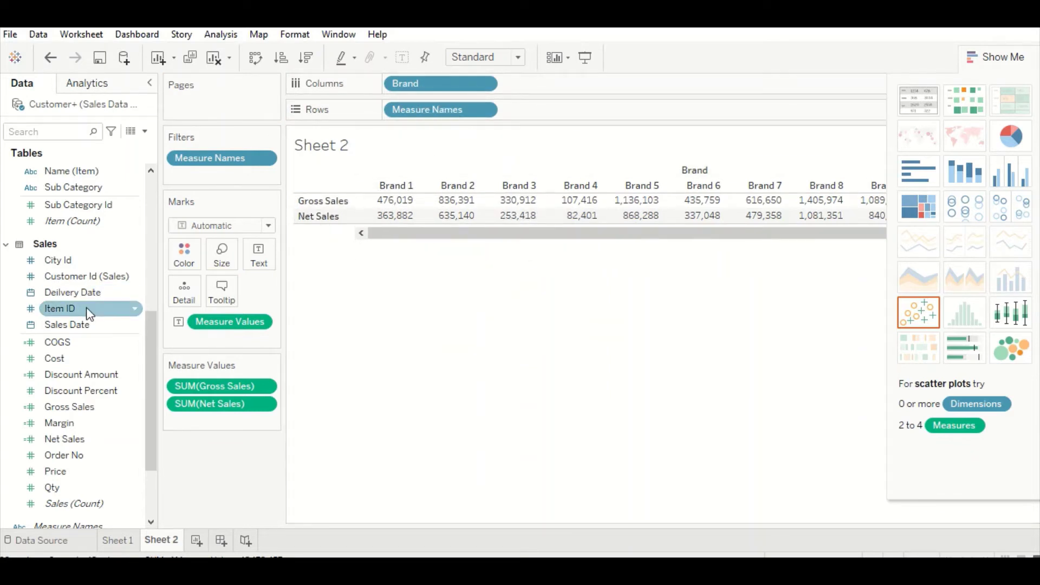
Try adding Category to Rows and reordering Measure Names around it, and restore Measure Names as the only Rows field.
scroll(71, 339, up, 3)
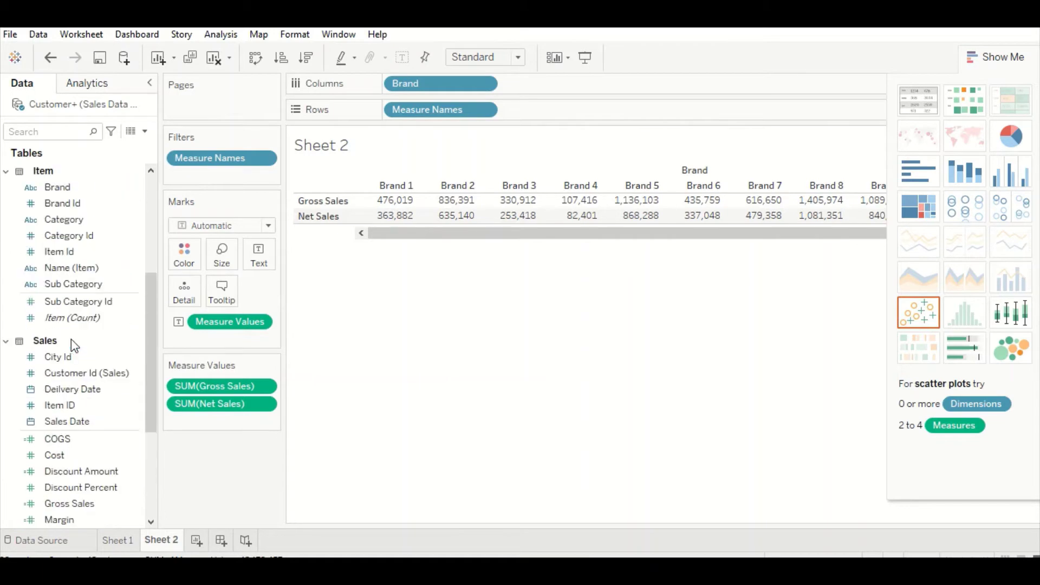
drag(95, 235, 551, 111)
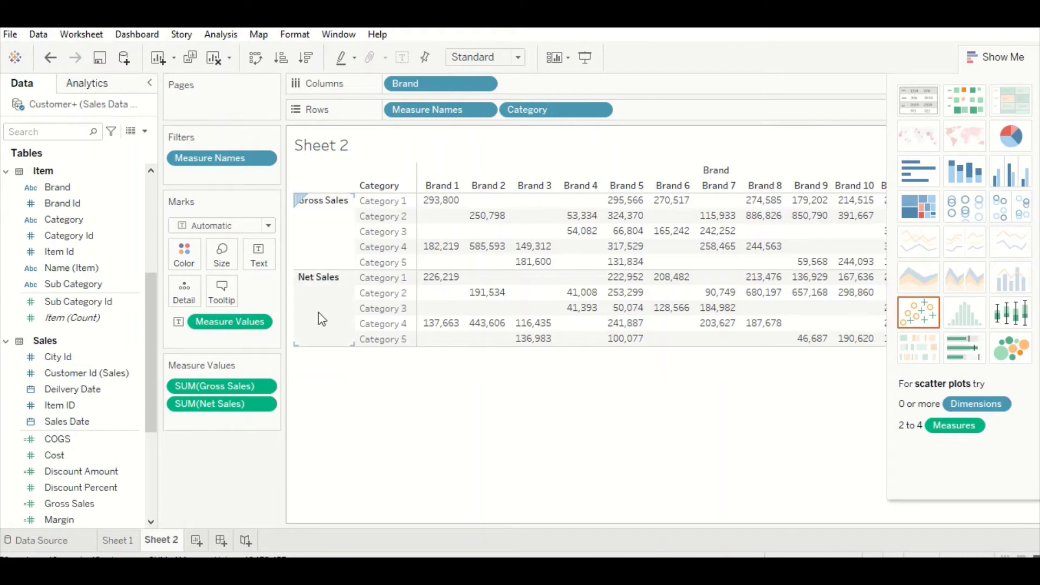
drag(420, 110, 653, 110)
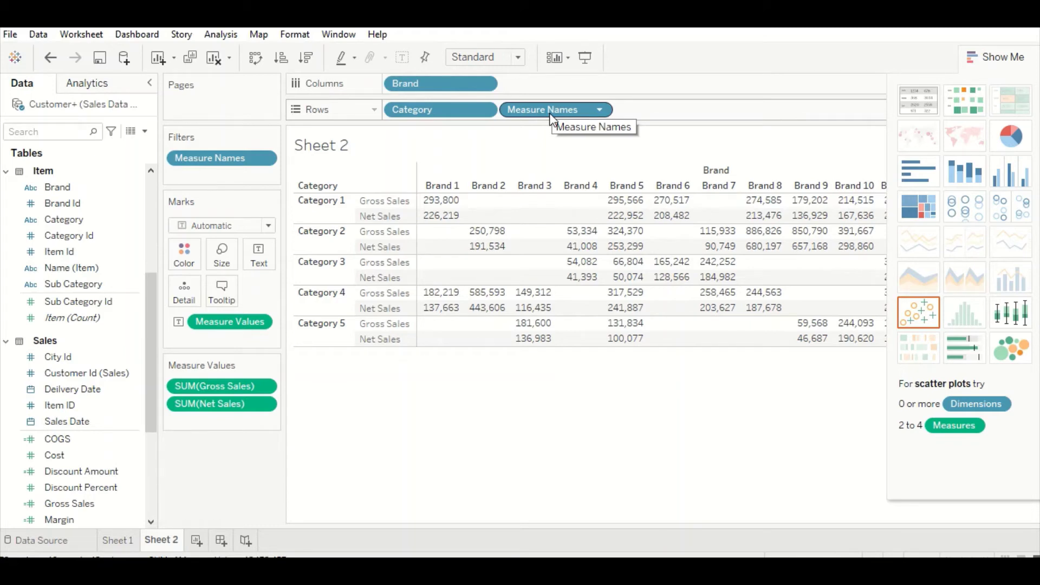
drag(551, 120, 440, 120)
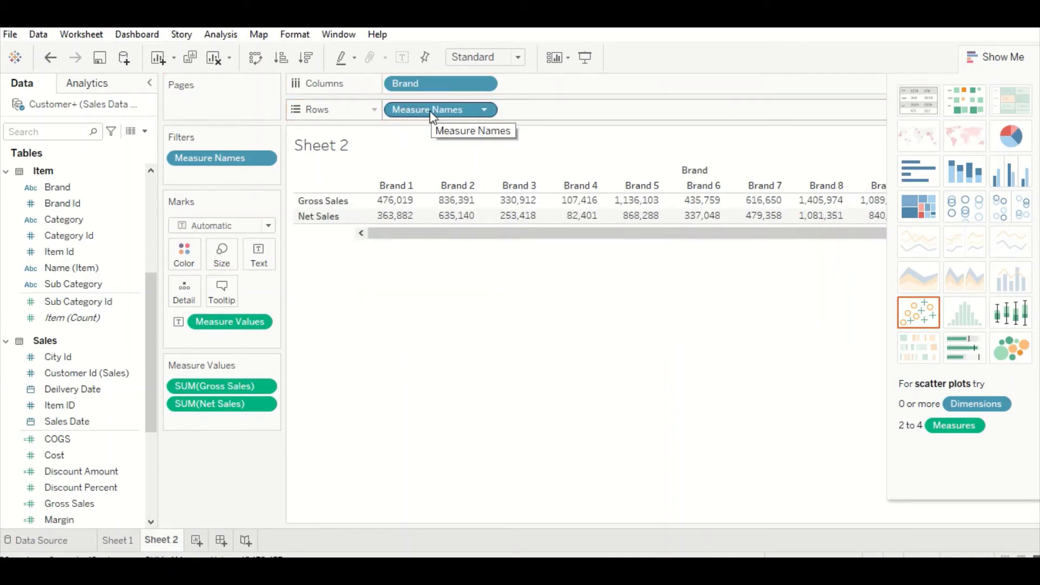
Restore Category on Rows and reorder the fields so Measure Names is nested under Category.
key(ctrl+z)
drag(514, 112, 389, 111)
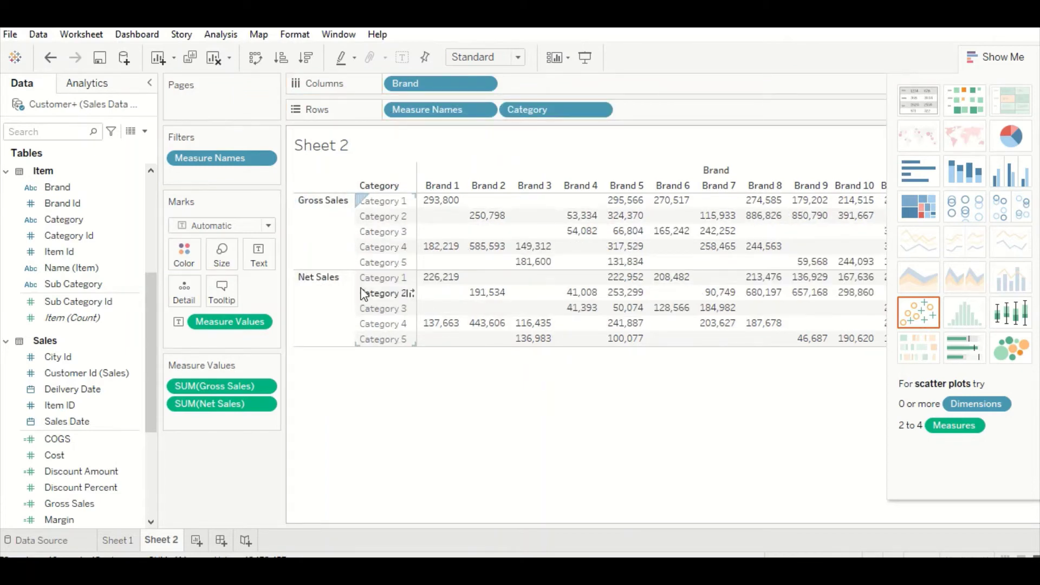
drag(433, 109, 645, 119)
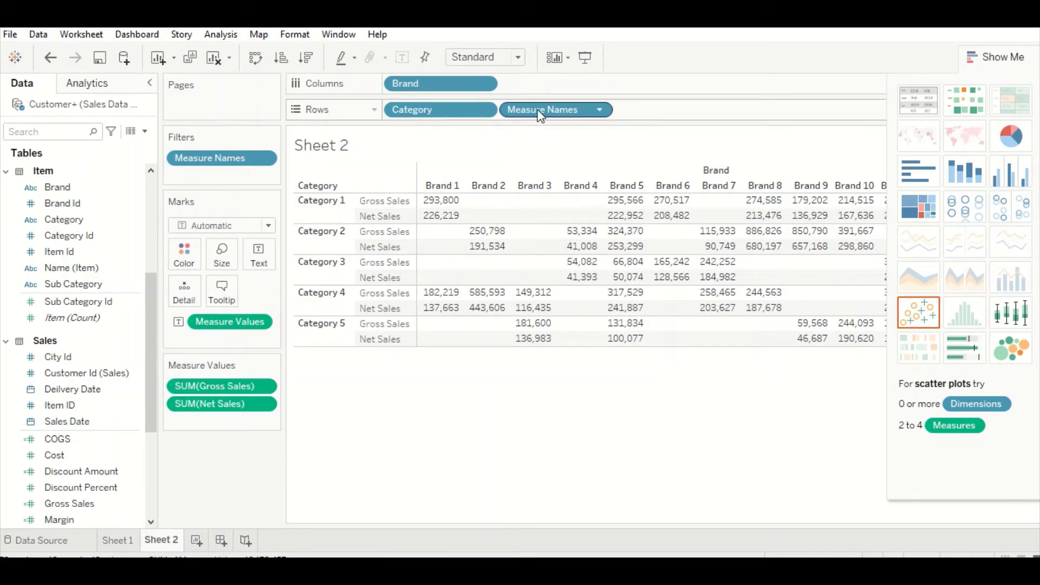
Rearrange the table with Measure Names followed by Category on Columns and only Brand on Rows.
drag(540, 108, 539, 85)
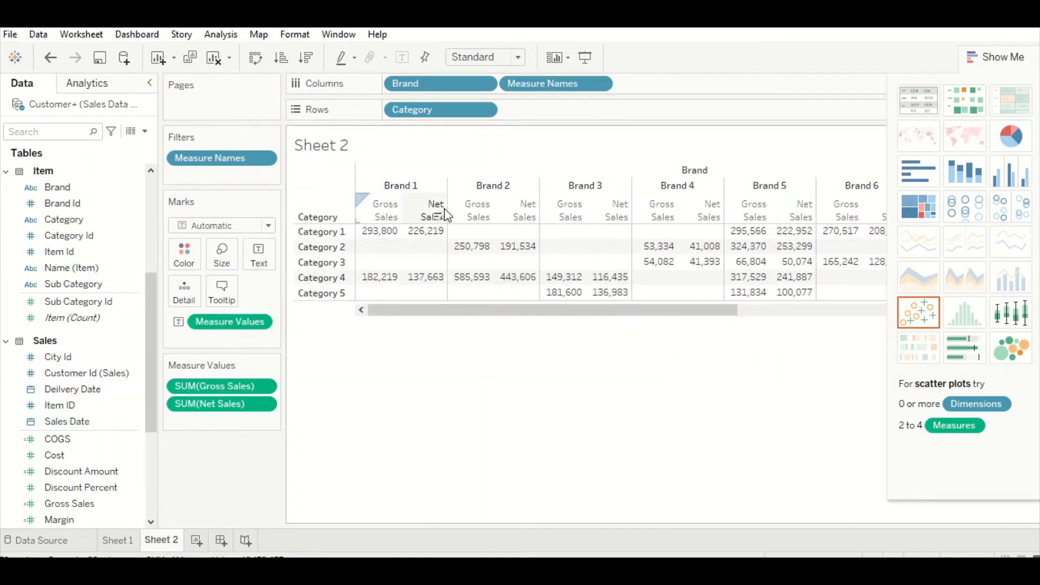
drag(551, 84, 389, 85)
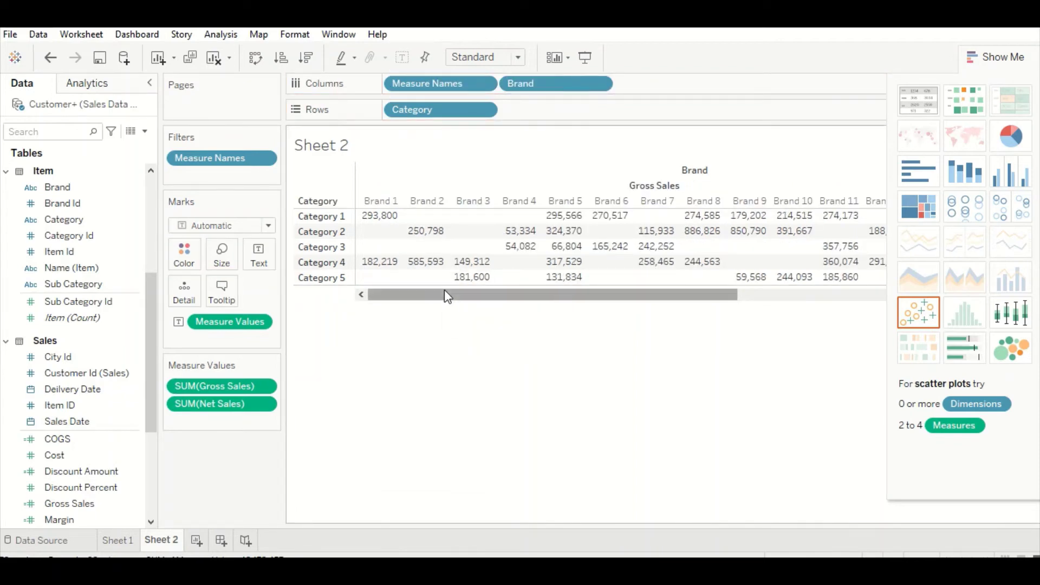
mouse_move(446, 292)
mouse_down()
mouse_move(784, 296)
mouse_move(428, 298)
mouse_up()
drag(435, 110, 509, 87)
drag(641, 81, 486, 112)
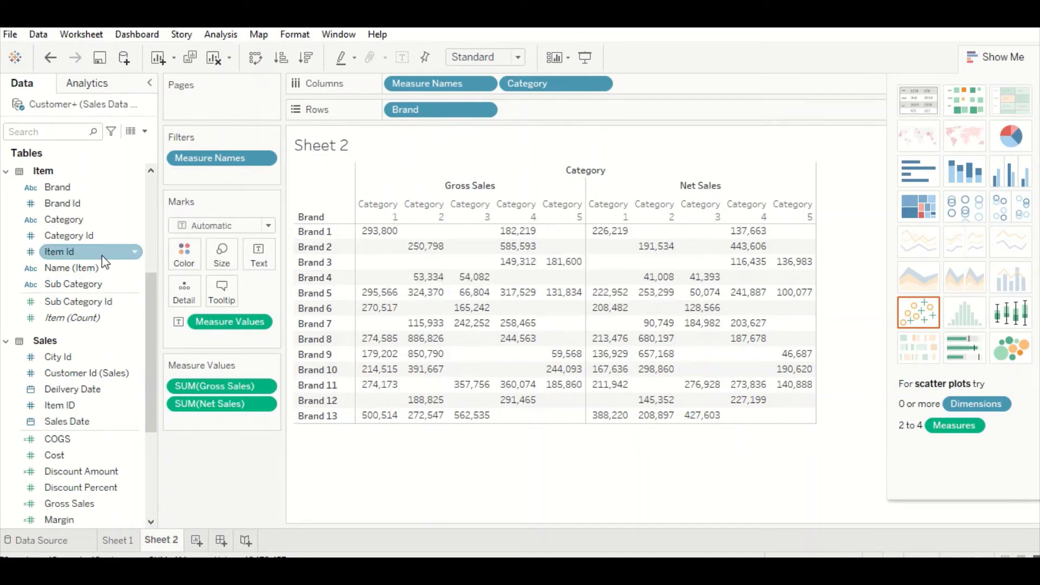
Add Sub Category to Rows and place it ahead of Brand.
drag(82, 281, 541, 110)
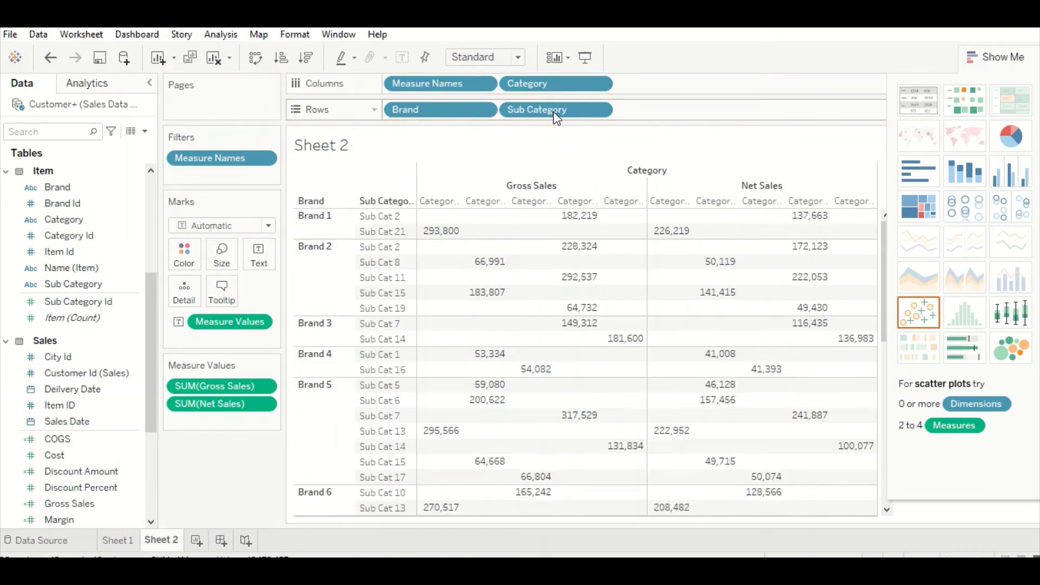
scroll(443, 296, down, 3)
scroll(440, 287, up, 3)
drag(552, 110, 409, 114)
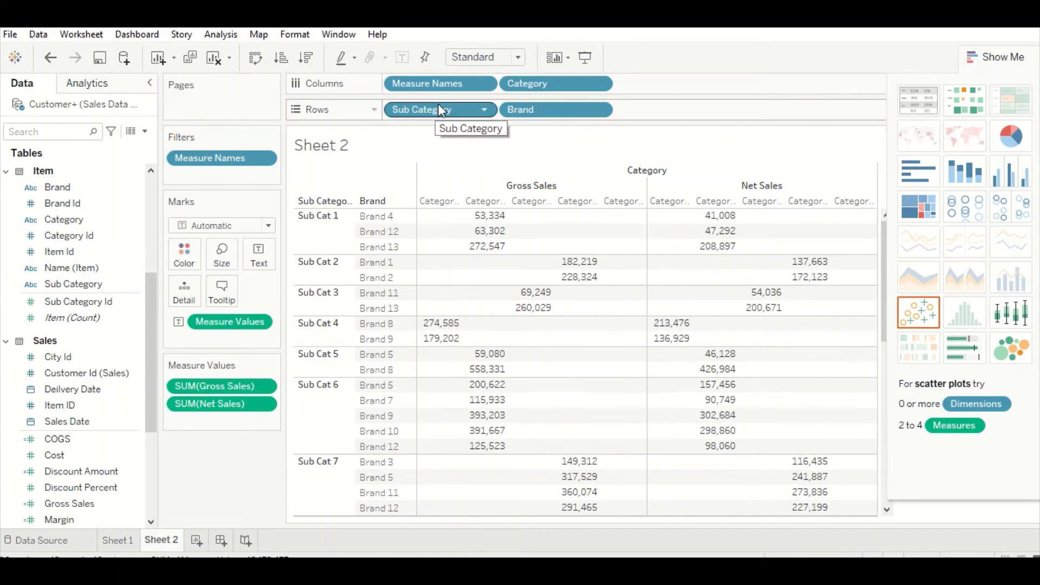
Move Measure Names to Rows between Sub Category and Brand, and review the resulting table.
drag(436, 88, 506, 110)
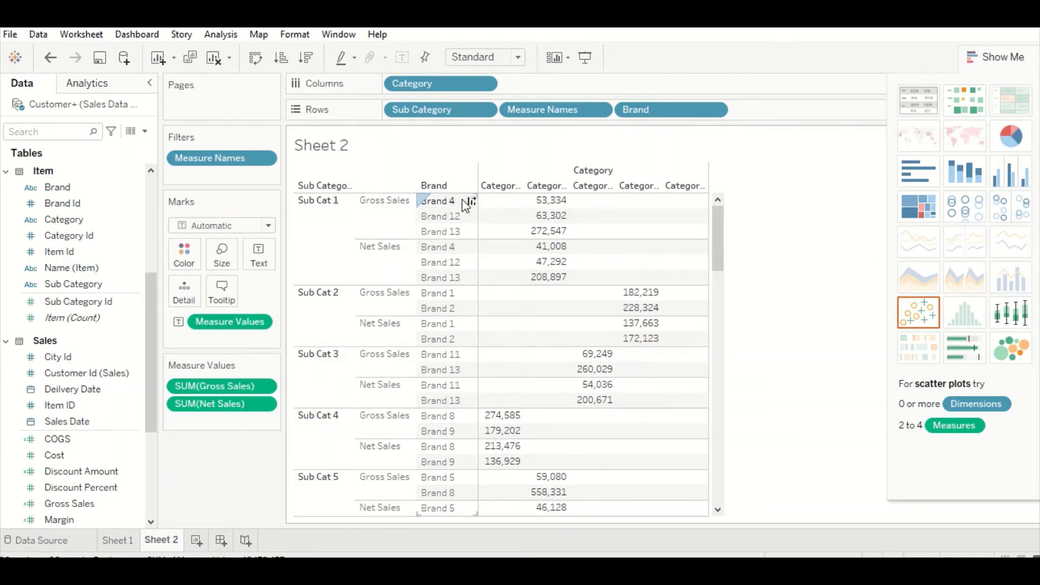
scroll(614, 222, down, 7)
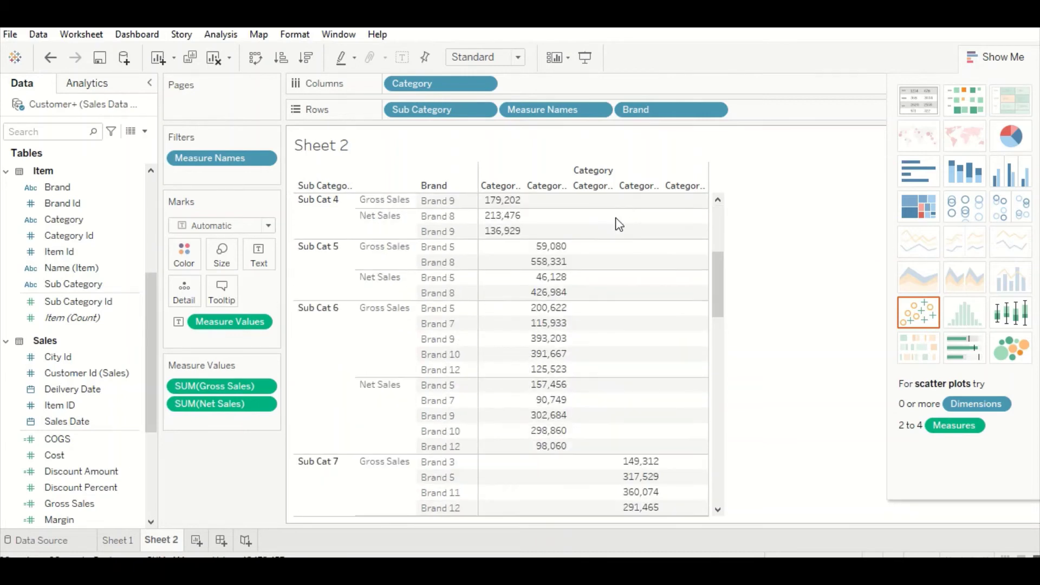
scroll(618, 223, down, 8)
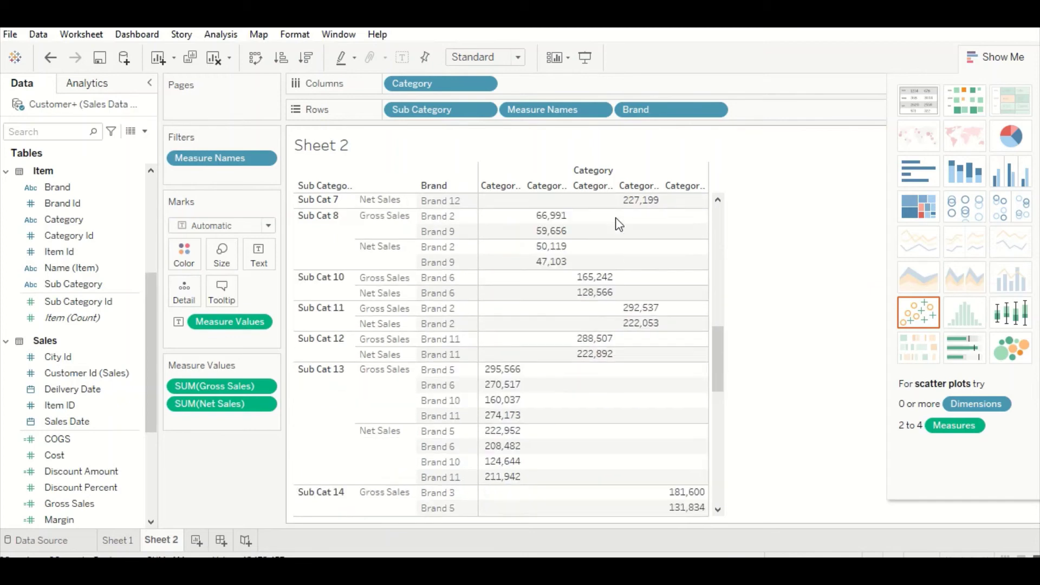
scroll(616, 223, down, 6)
scroll(615, 223, up, 6)
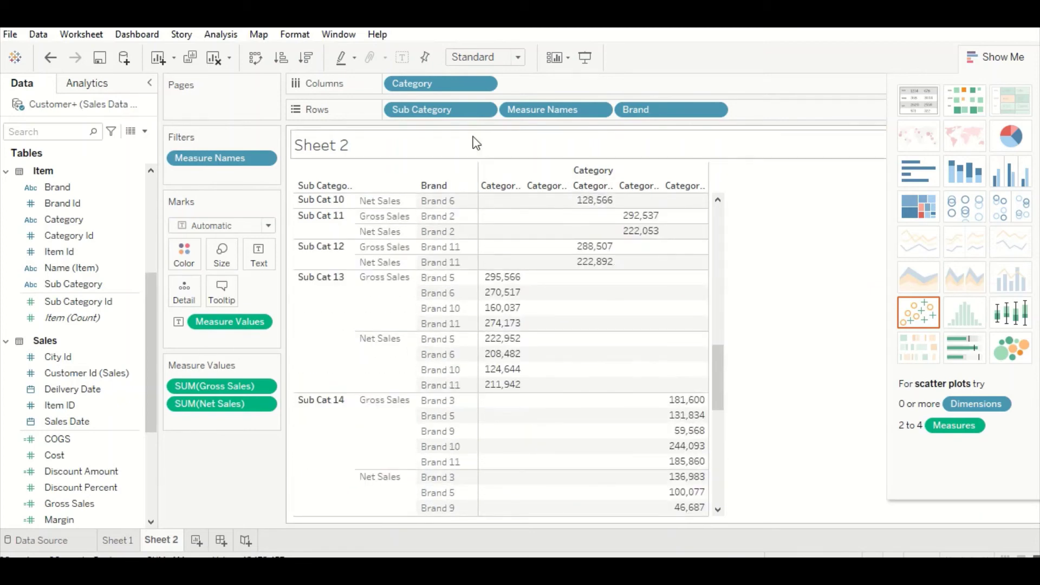
Put Brand alone on Columns and order Rows as Measure Names, Category, Sub Category.
drag(428, 83, 787, 104)
drag(667, 114, 569, 83)
drag(428, 116, 798, 109)
click(350, 201)
scroll(349, 243, up, 6)
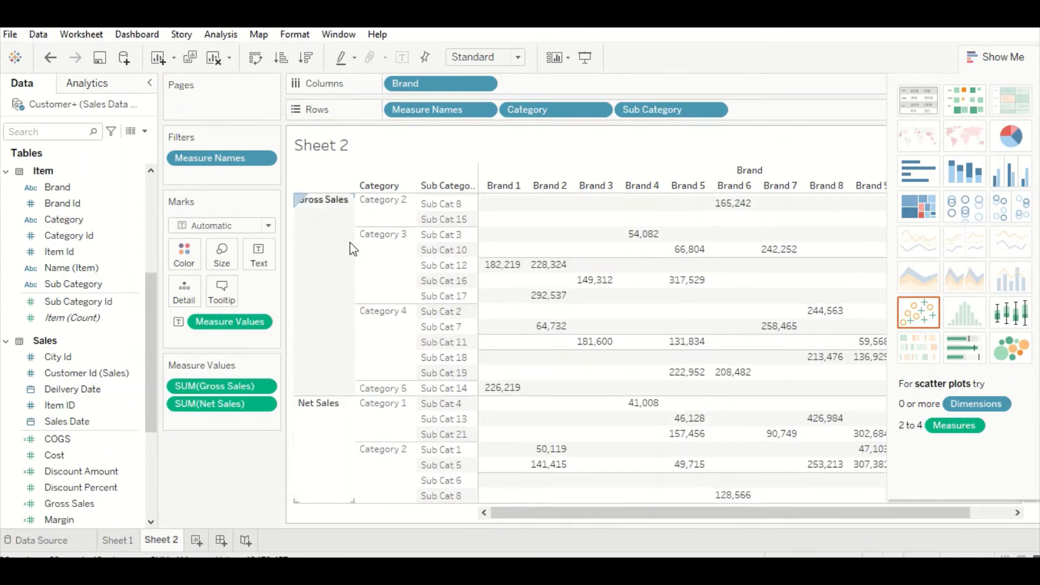
click(351, 241)
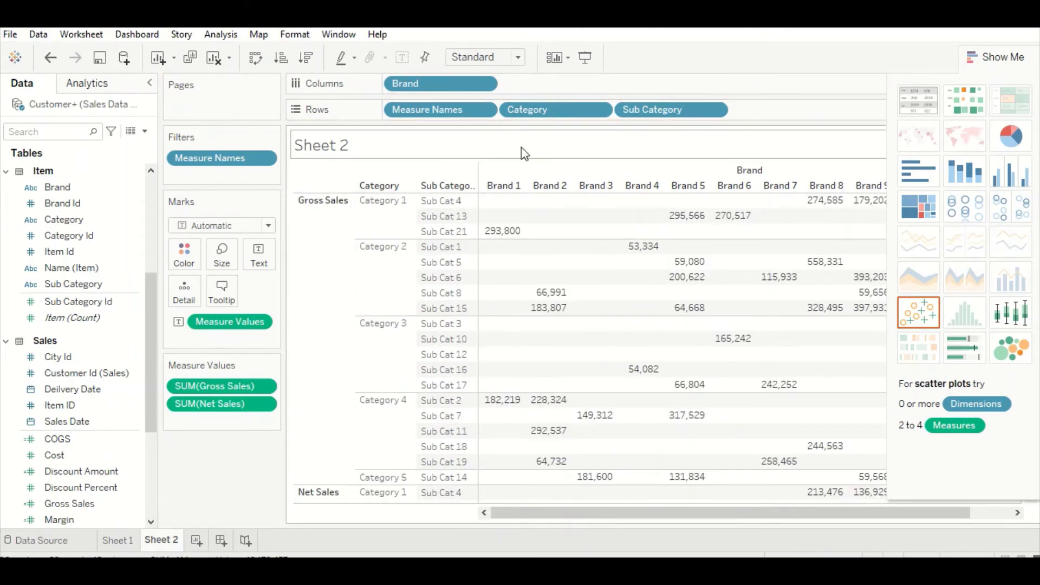
Move Category ahead of Measure Names on Rows and review the Gross Sales and Net Sales rows within each category.
drag(599, 110, 416, 108)
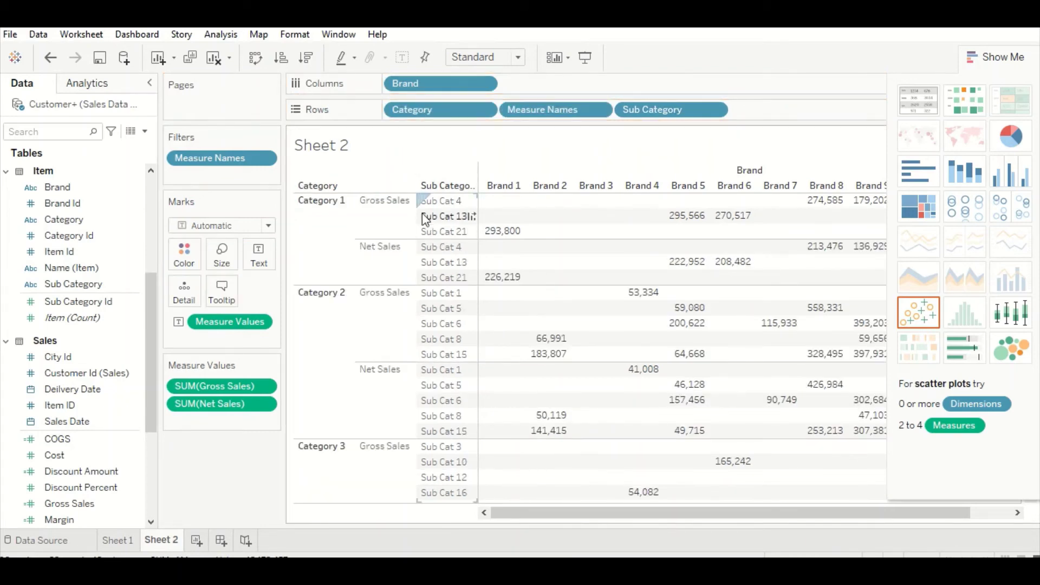
click(338, 205)
scroll(637, 236, down, 3)
scroll(639, 236, down, 2)
scroll(640, 235, up, 5)
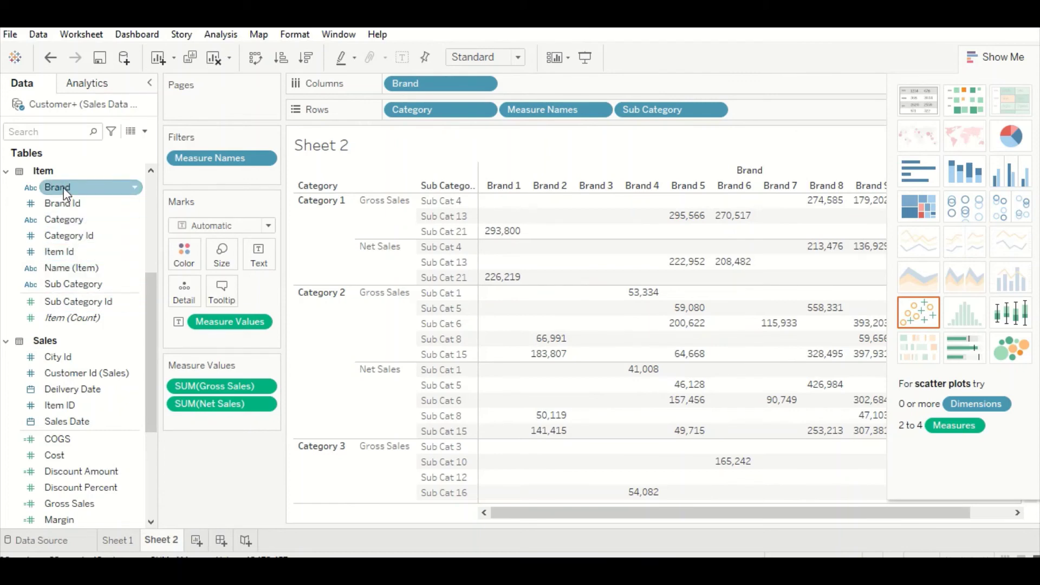
Try coloring the table values by Brand, and switch Brand to the Size encoding.
drag(64, 194, 189, 252)
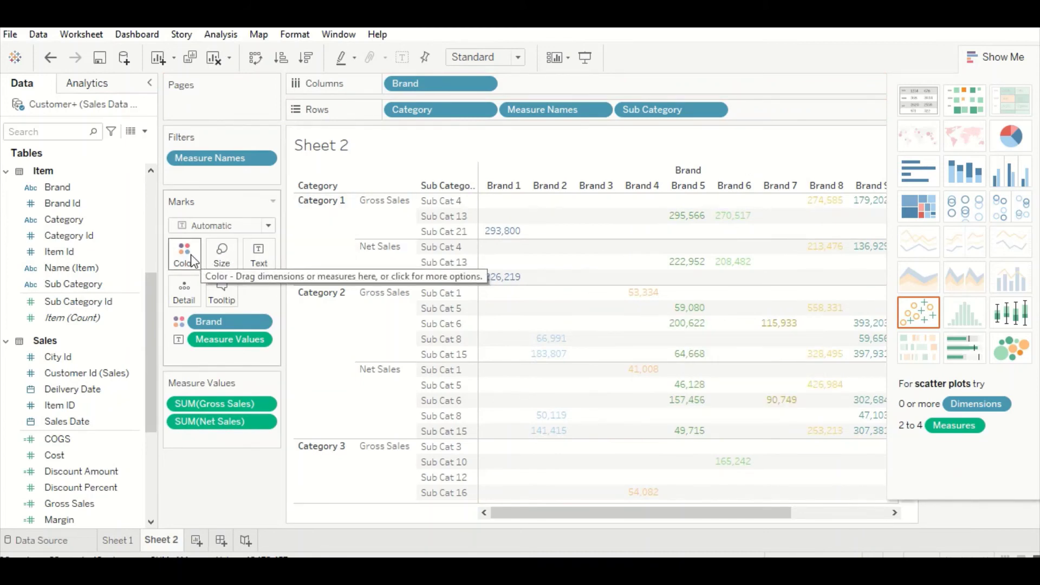
click(180, 325)
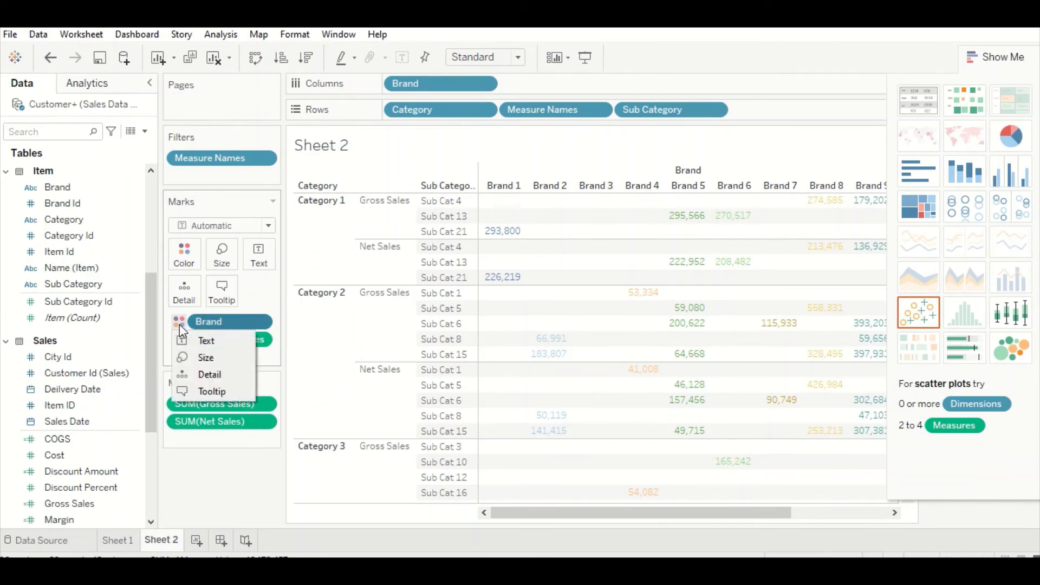
click(208, 358)
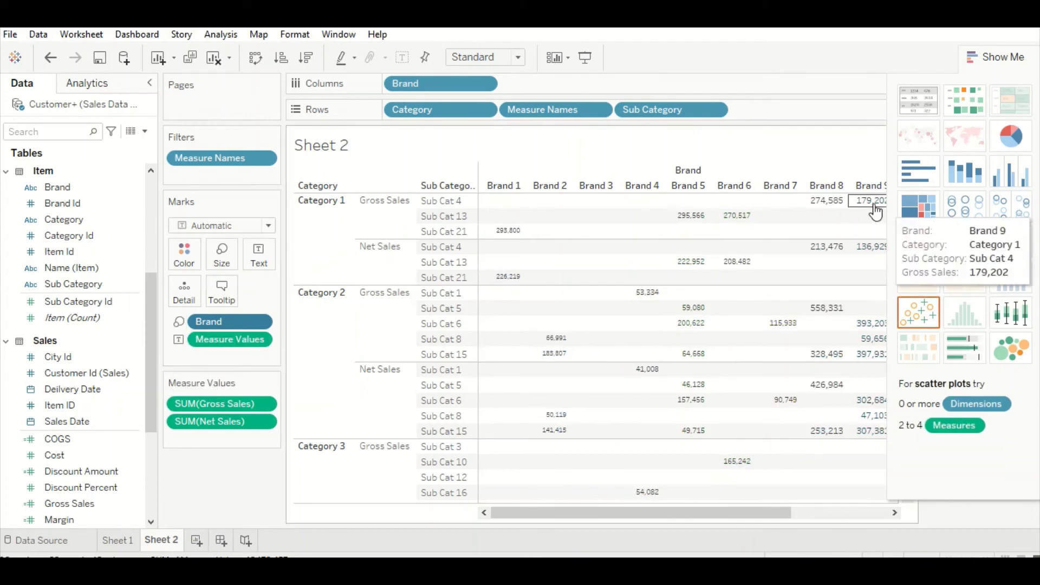
mouse_move(829, 207)
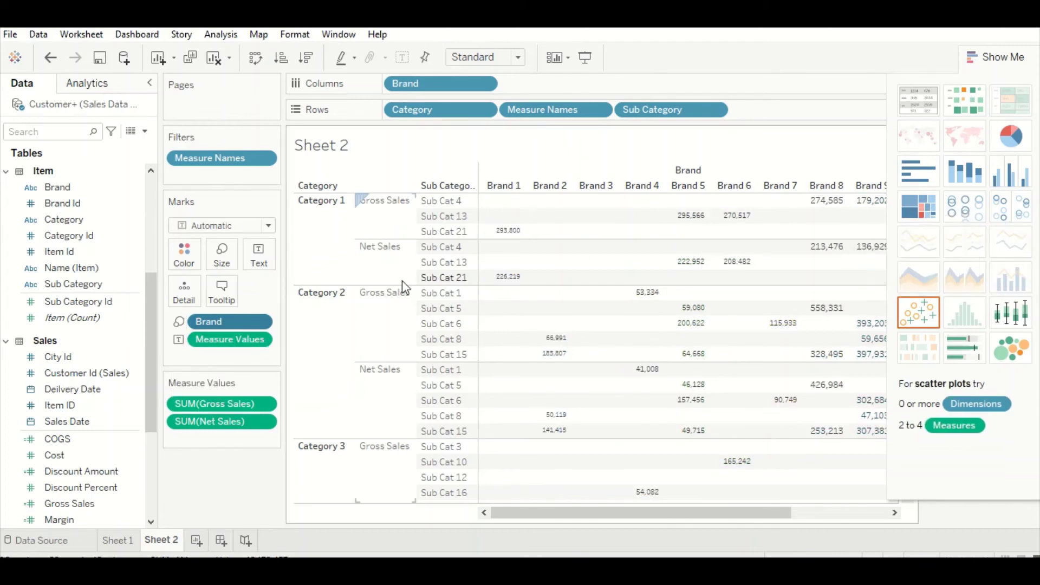
Switch Brand back from Size to the Color encoding, and remove it from the marks.
click(178, 327)
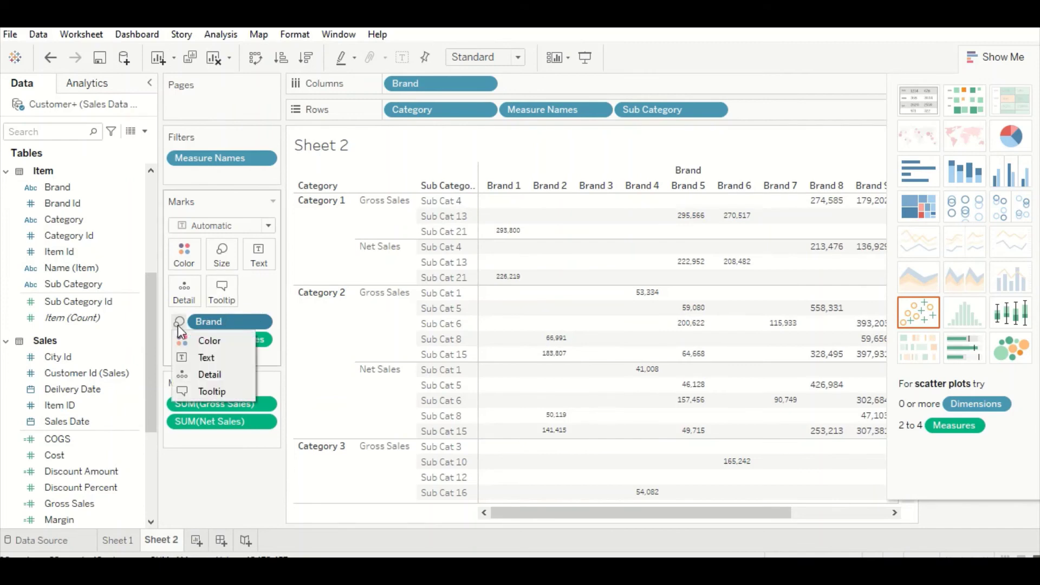
click(207, 342)
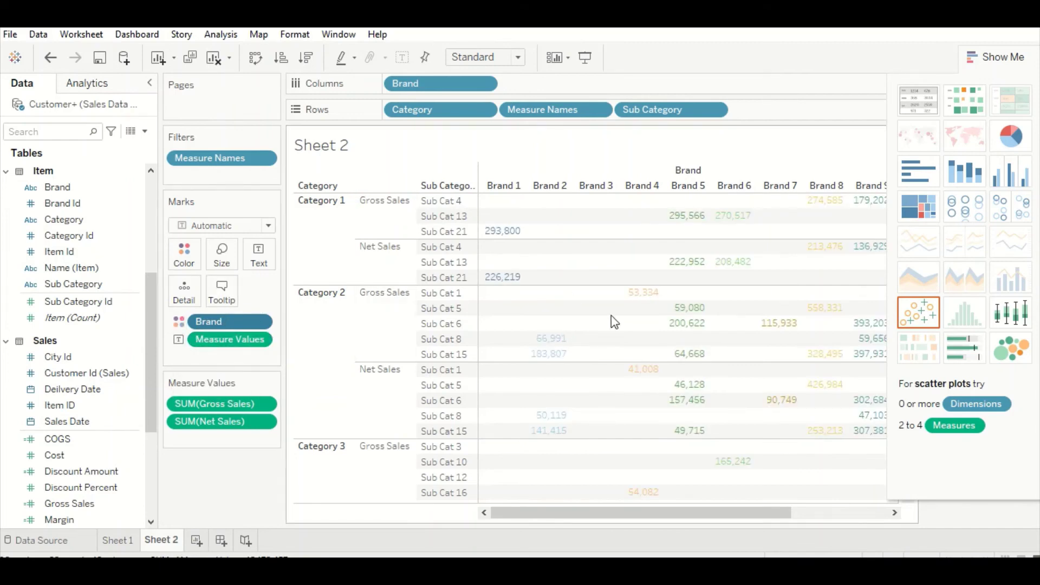
mouse_move(558, 512)
mouse_down()
mouse_move(687, 513)
mouse_move(544, 523)
mouse_up()
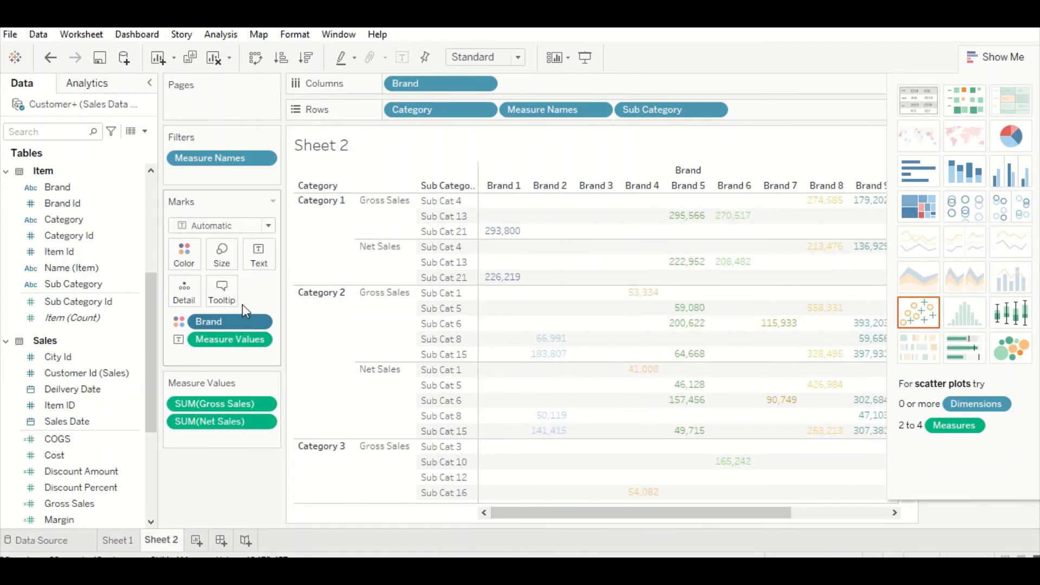
click(261, 323)
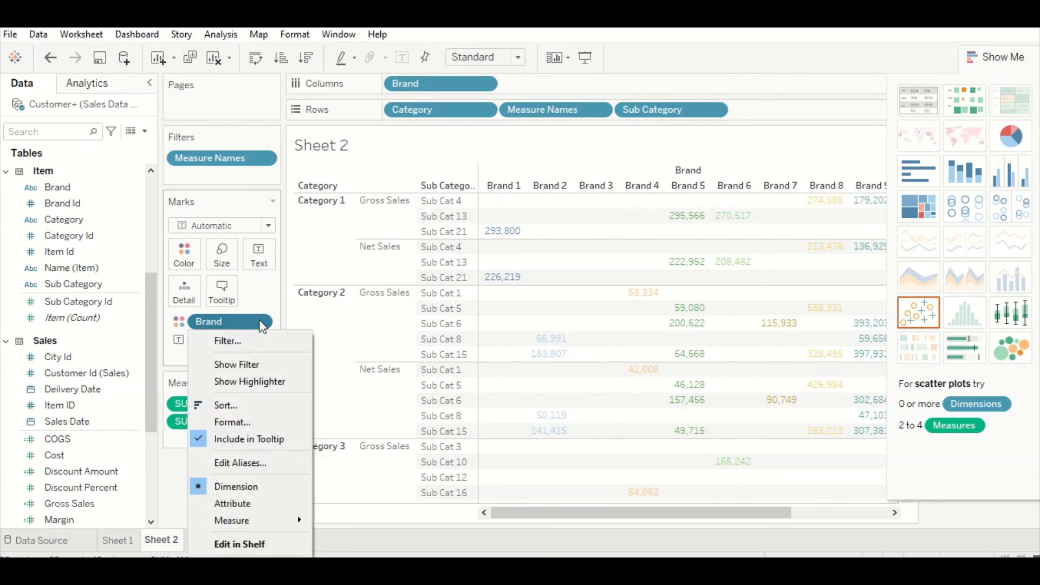
click(183, 323)
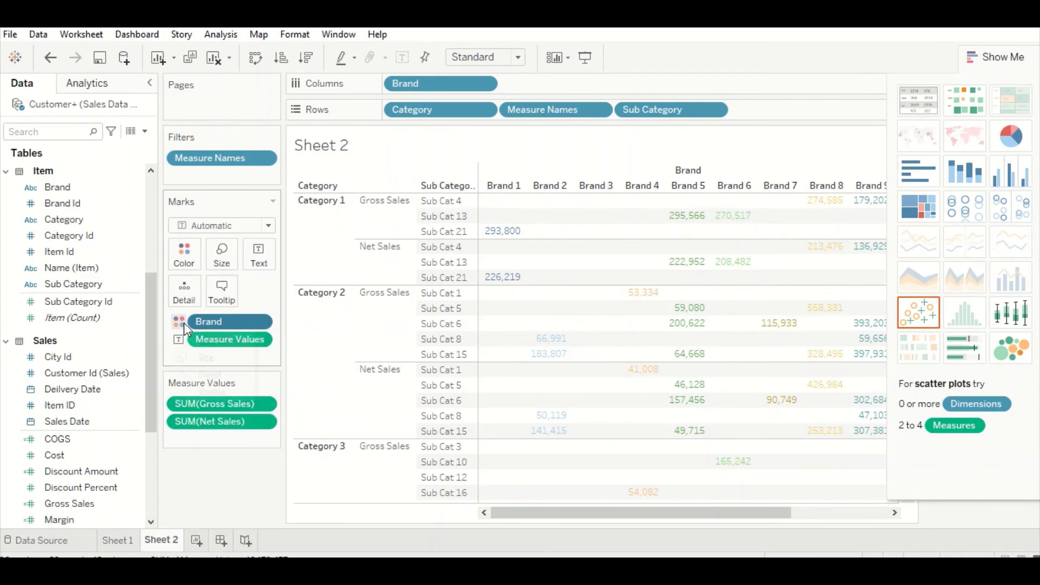
click(183, 323)
drag(225, 321, 75, 182)
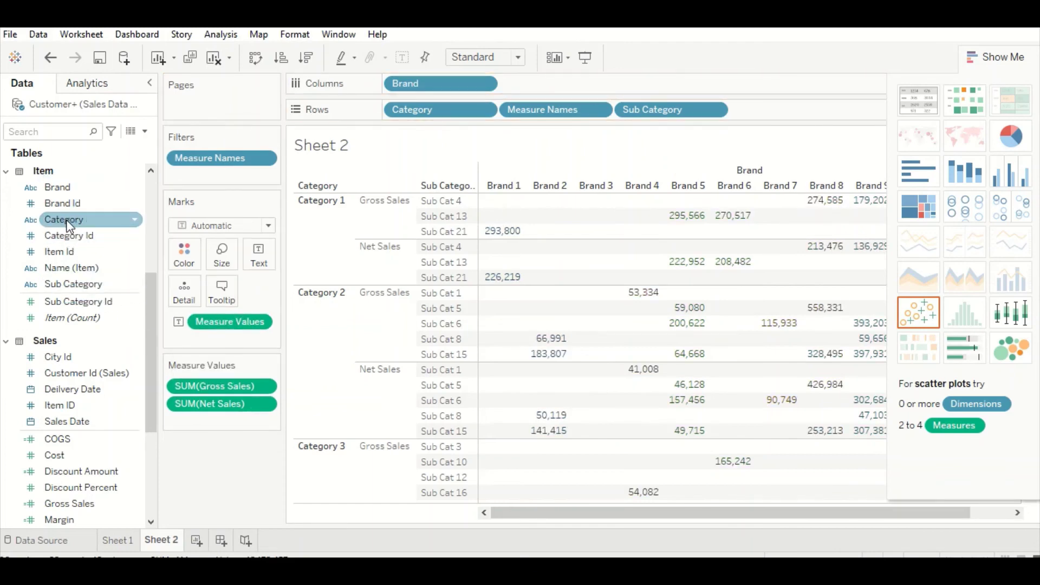
Color the table values by Category, and try the Pie mark type before restoring Automatic.
drag(67, 219, 186, 249)
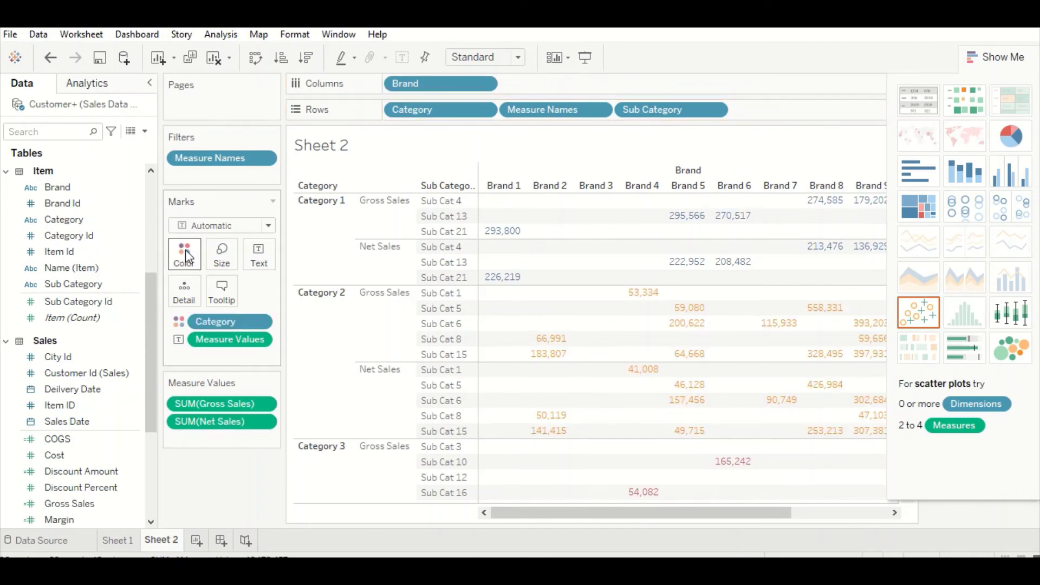
click(268, 225)
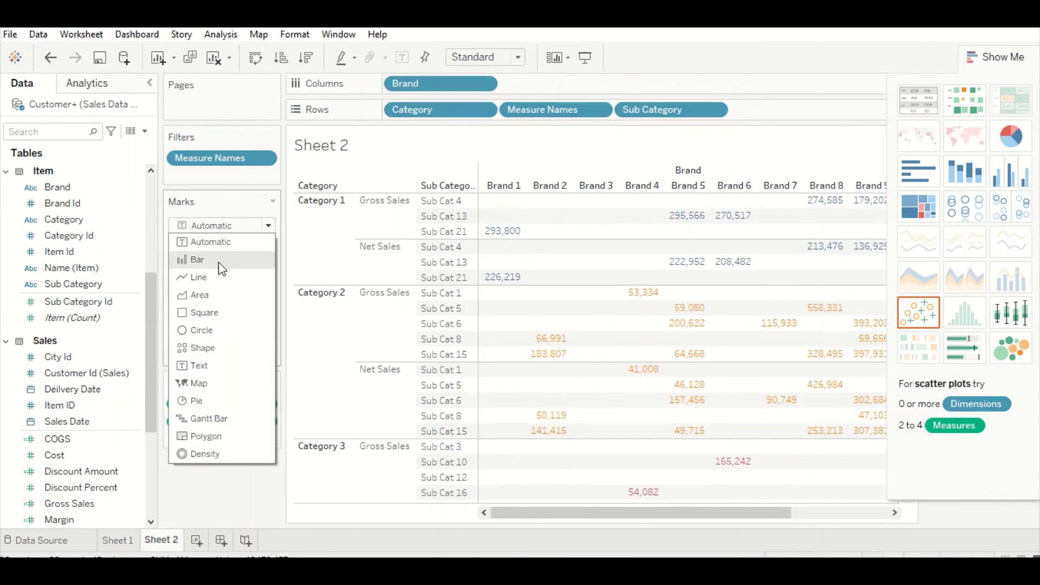
click(194, 400)
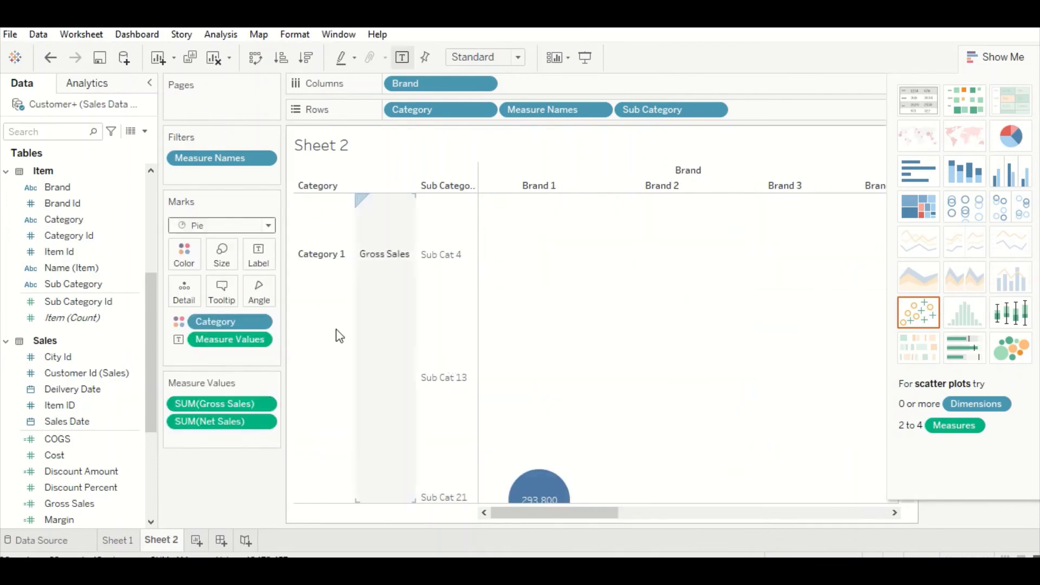
click(242, 230)
click(229, 241)
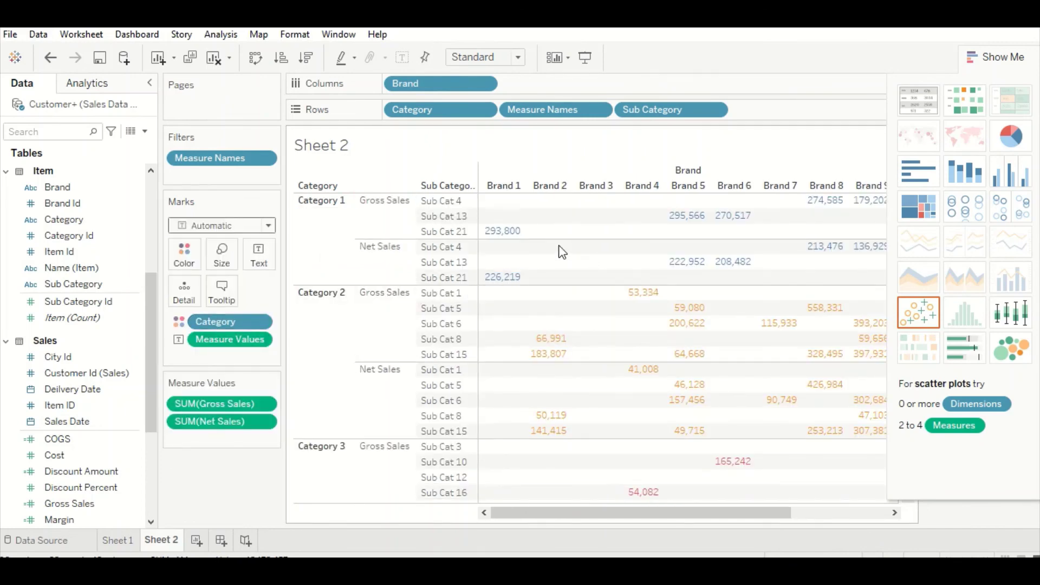
Replace Category with Discount Percent as the color of the table values.
mouse_move(508, 233)
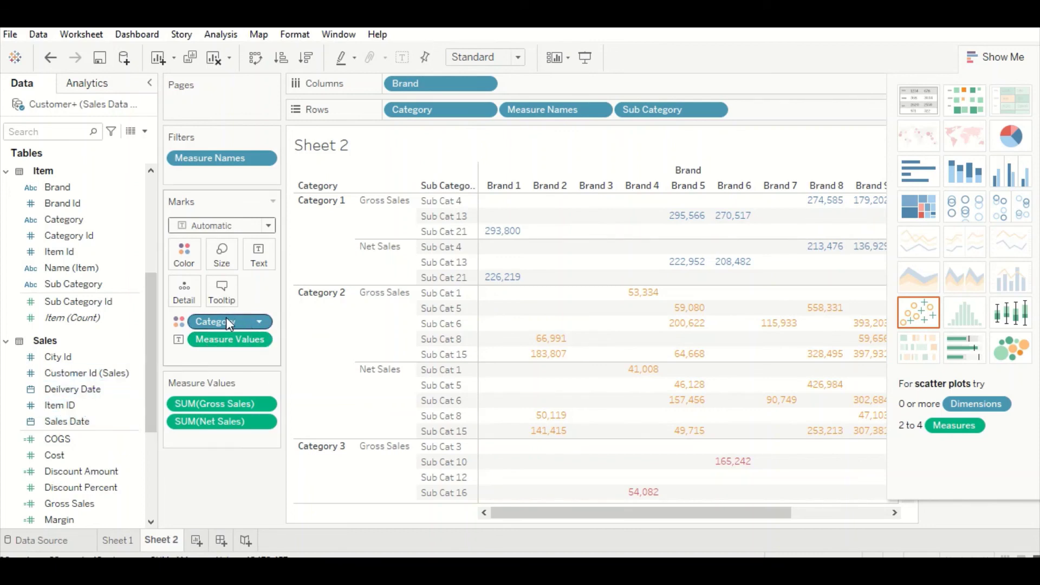
drag(222, 321, 53, 341)
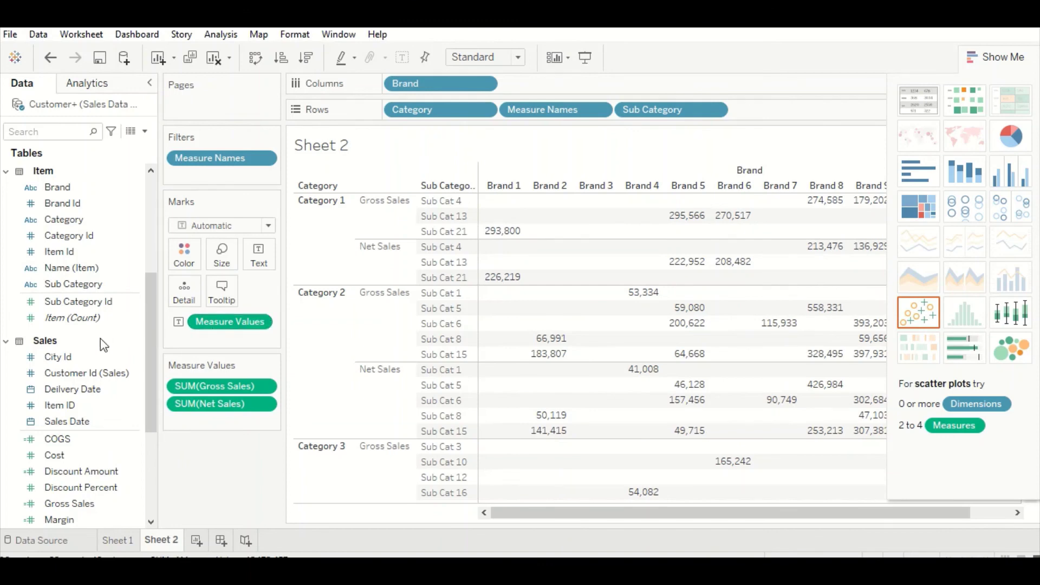
scroll(61, 429, down, 2)
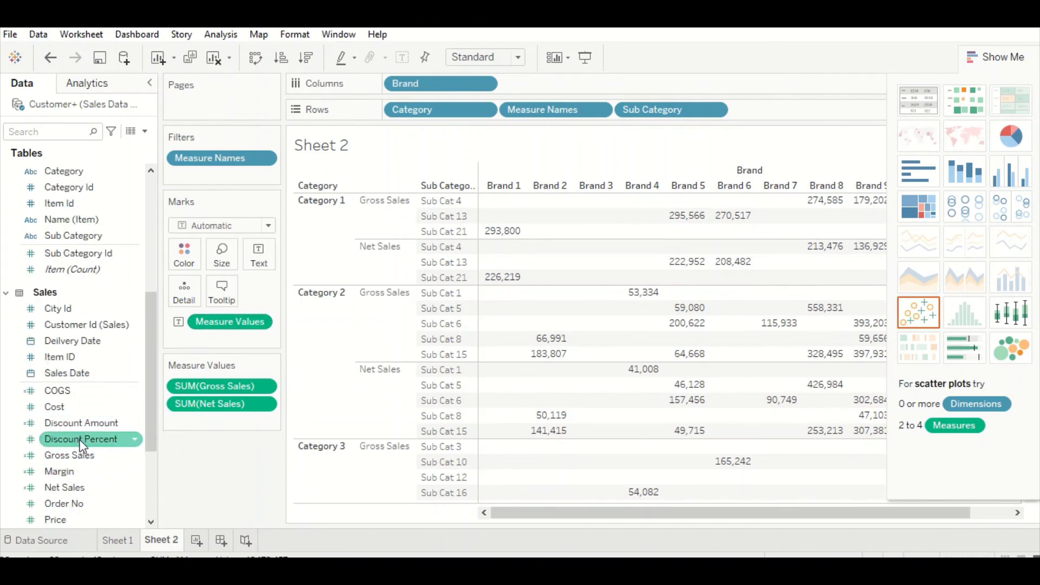
drag(79, 440, 191, 259)
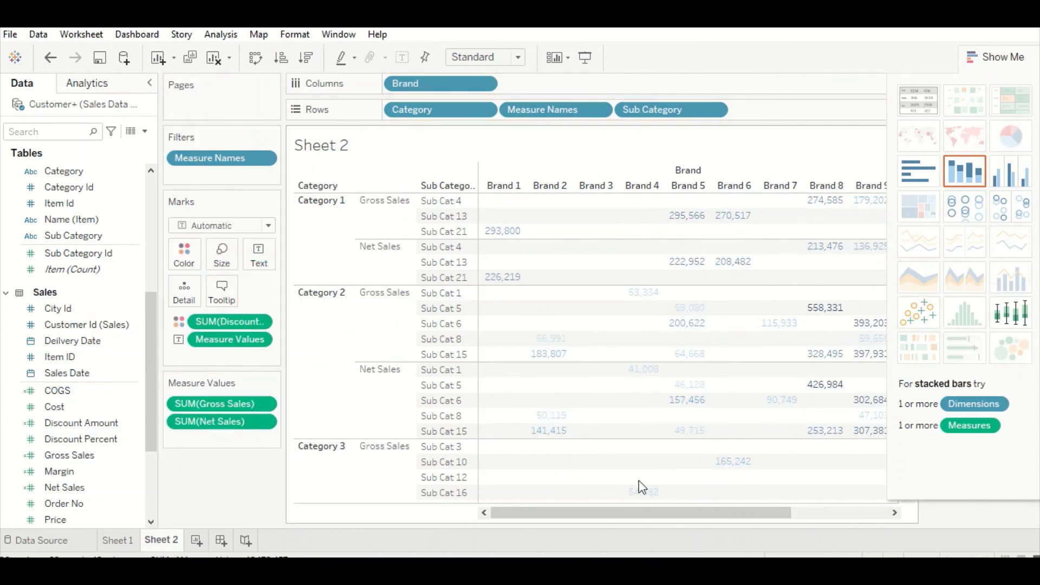
drag(609, 512, 552, 513)
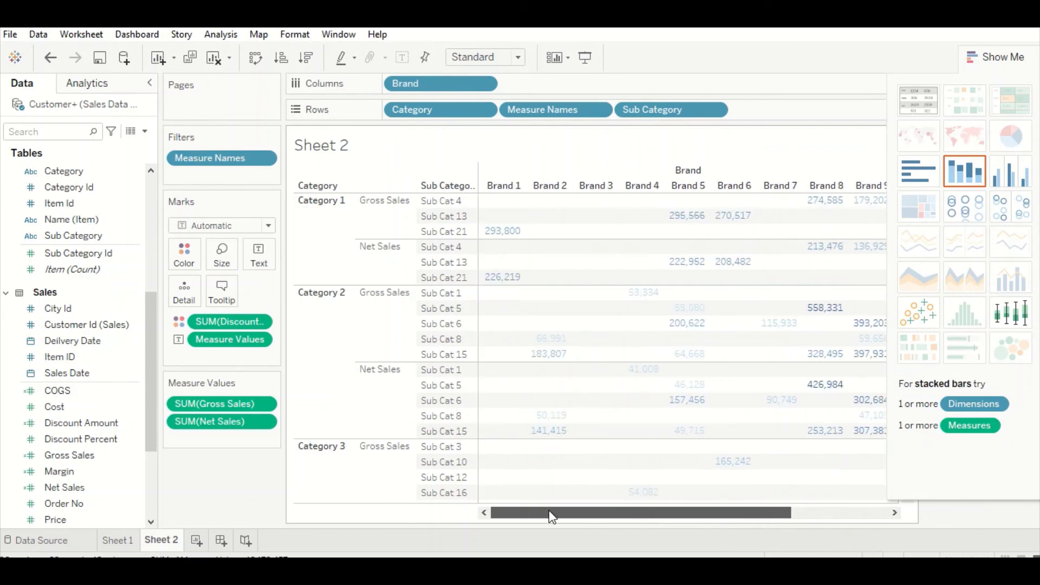